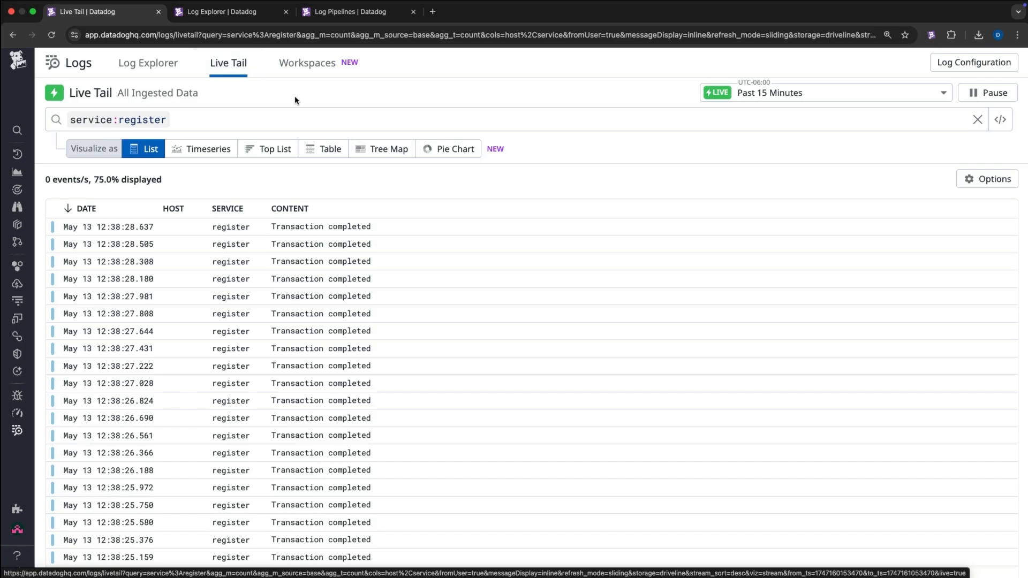
- Open the service:register logs in Log Explorer and inspect a log entry's event attributes
{"action": "scroll", "coordinate": [425, 257], "scroll_direction": "down", "scroll_amount": 3}
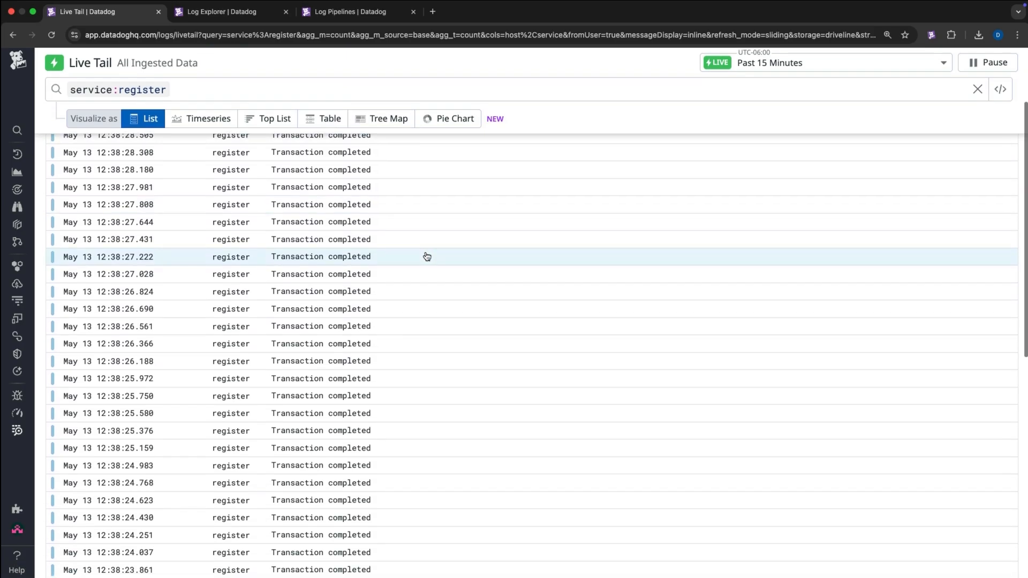
{"action": "scroll", "coordinate": [426, 256], "scroll_direction": "up", "scroll_amount": 3}
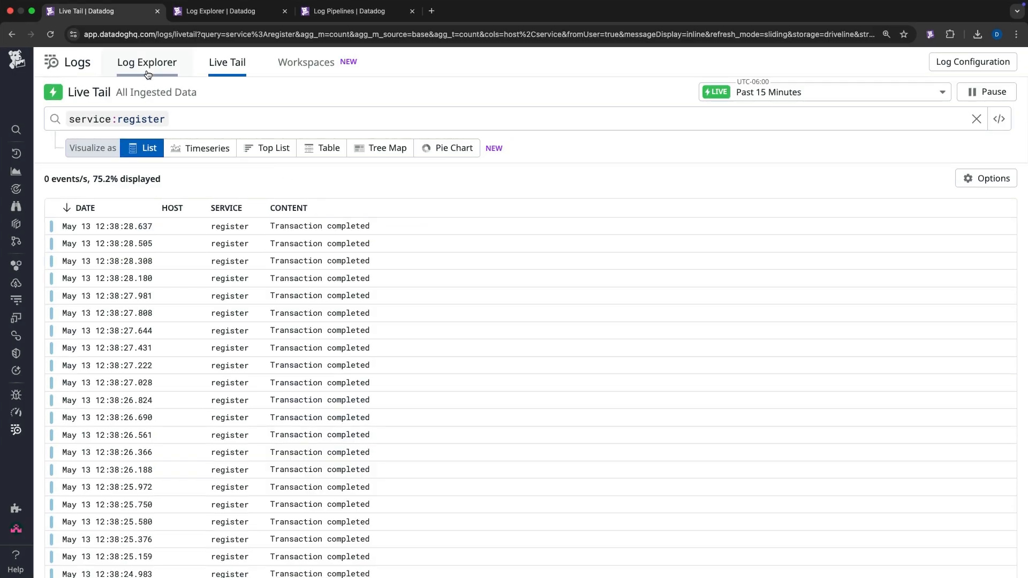
{"action": "left_click", "coordinate": [149, 72]}
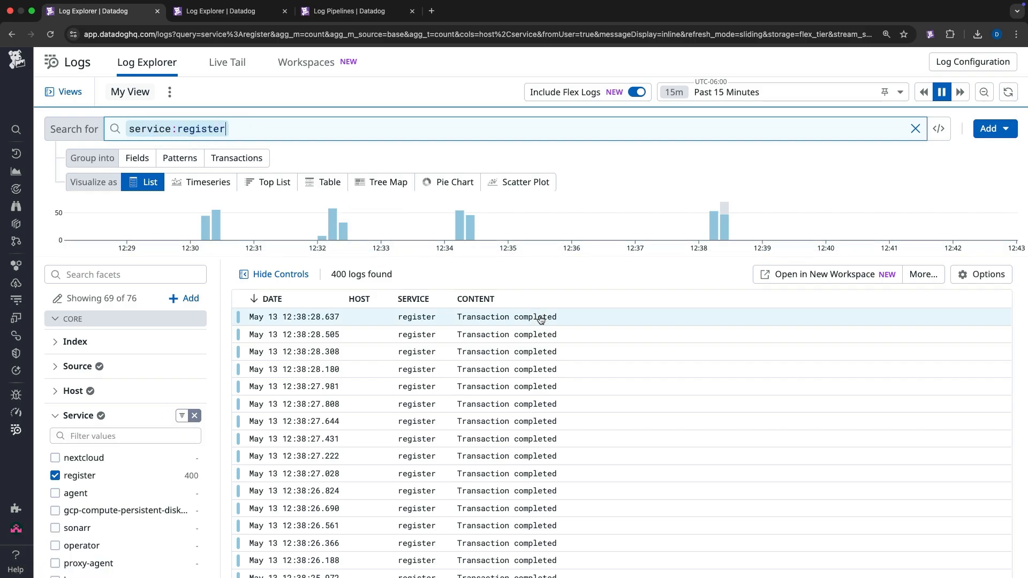
{"action": "left_click", "coordinate": [541, 319]}
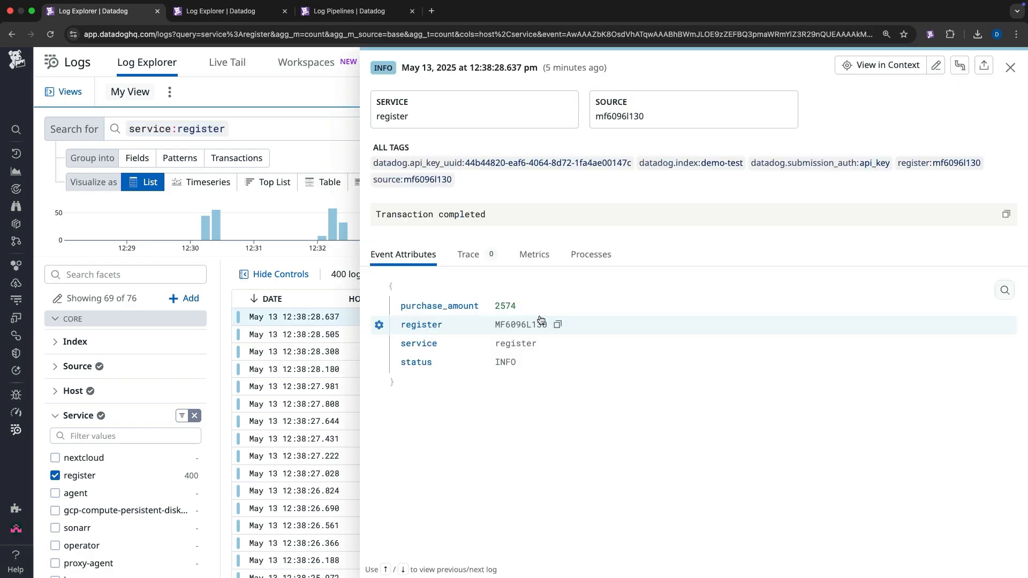
{"action": "key", "text": "Escape"}
{"action": "left_click", "coordinate": [541, 320]}
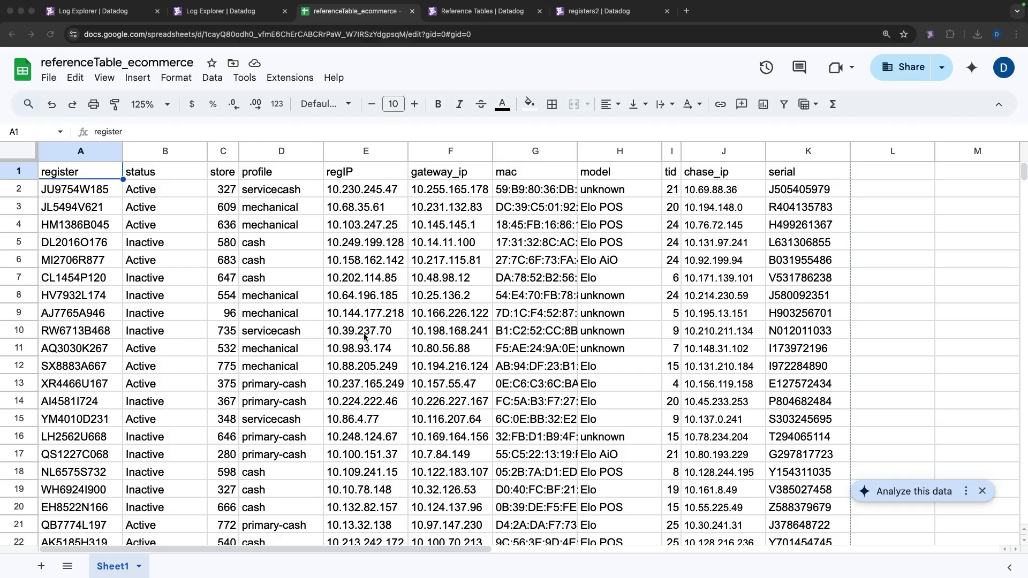
- Download the referenceTable_ecommerce spreadsheet as a CSV file
{"action": "scroll", "coordinate": [370, 329], "scroll_direction": "down", "scroll_amount": 5}
{"action": "scroll", "coordinate": [368, 331], "scroll_direction": "down", "scroll_amount": 1}
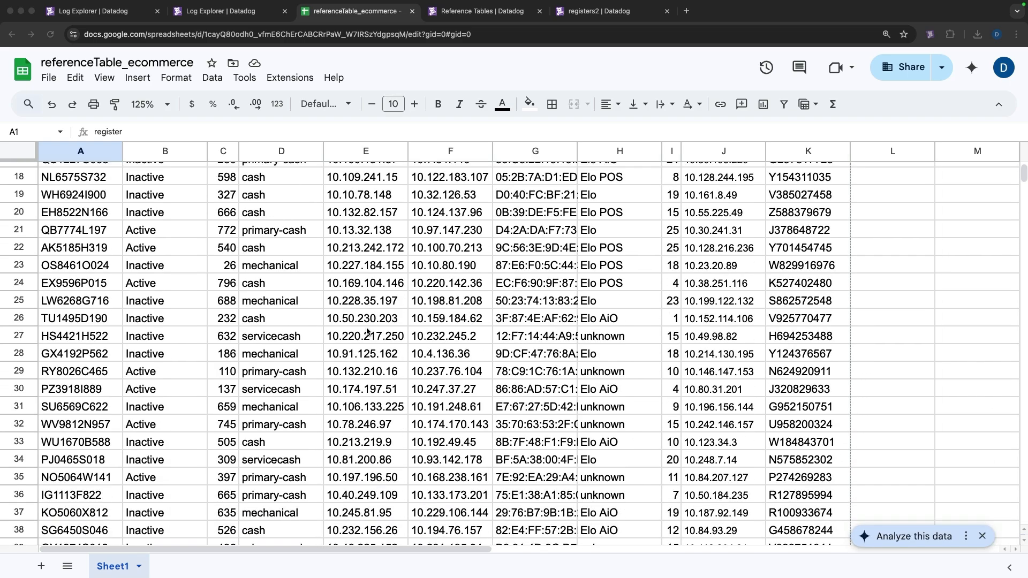
{"action": "scroll", "coordinate": [368, 331], "scroll_direction": "up", "scroll_amount": 6}
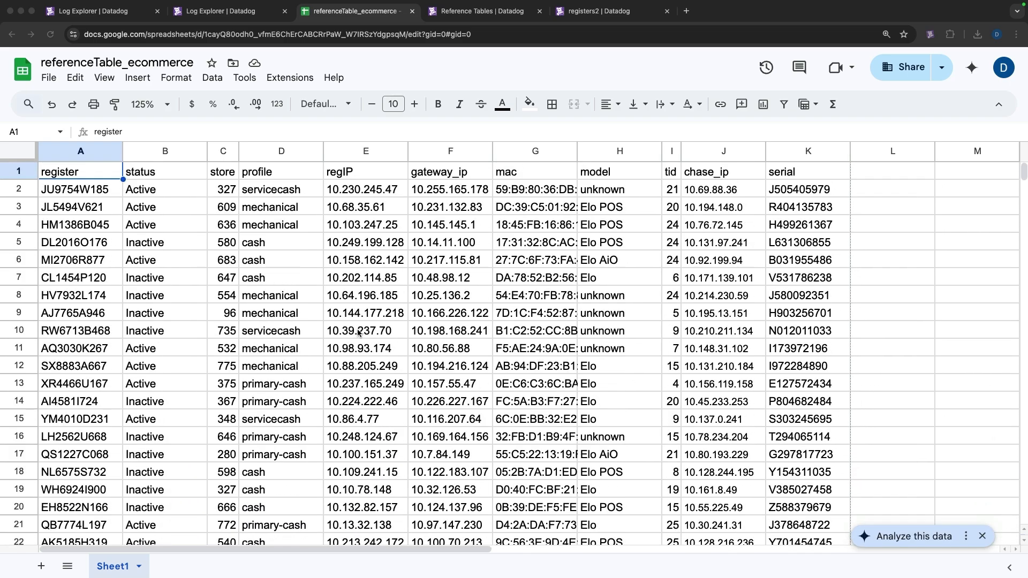
{"action": "left_click", "coordinate": [49, 78]}
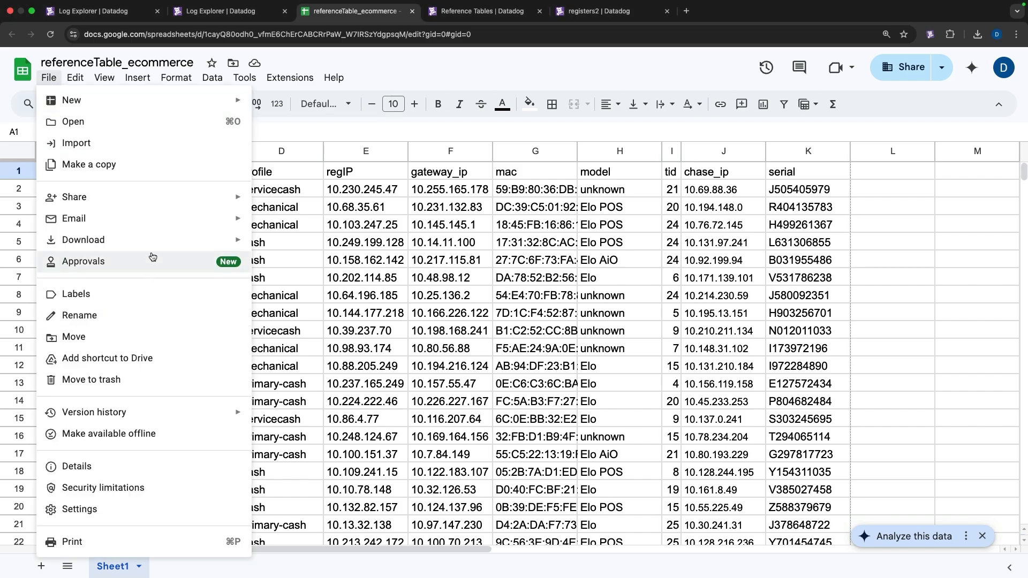
{"action": "mouse_move", "coordinate": [153, 246]}
{"action": "left_click", "coordinate": [316, 331]}
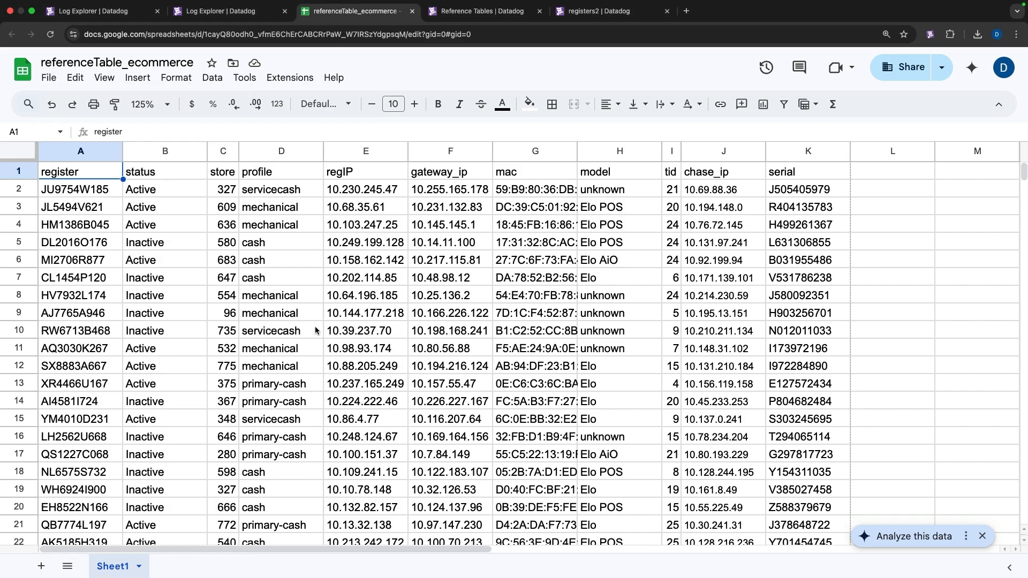
- Go to Reference Tables and open the form for a new reference table
{"action": "left_click", "coordinate": [524, 22]}
{"action": "mouse_move", "coordinate": [15, 508]}
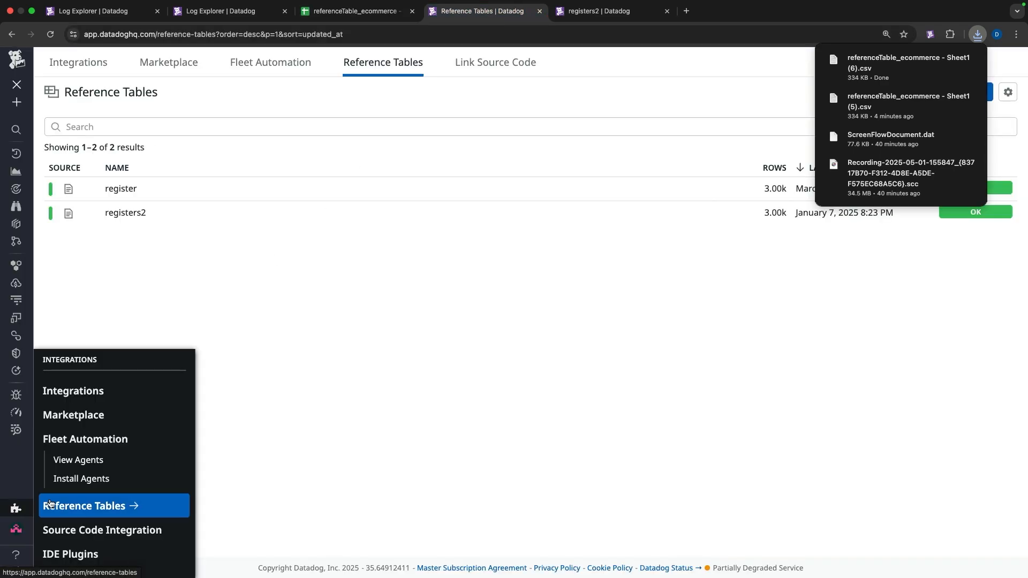
{"action": "left_click", "coordinate": [50, 506]}
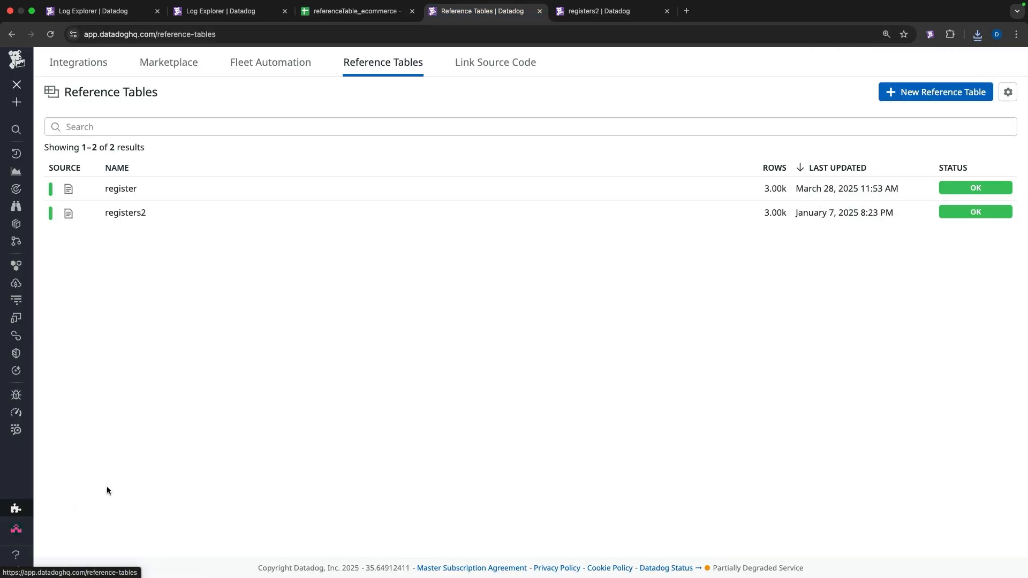
{"action": "left_click", "coordinate": [967, 93]}
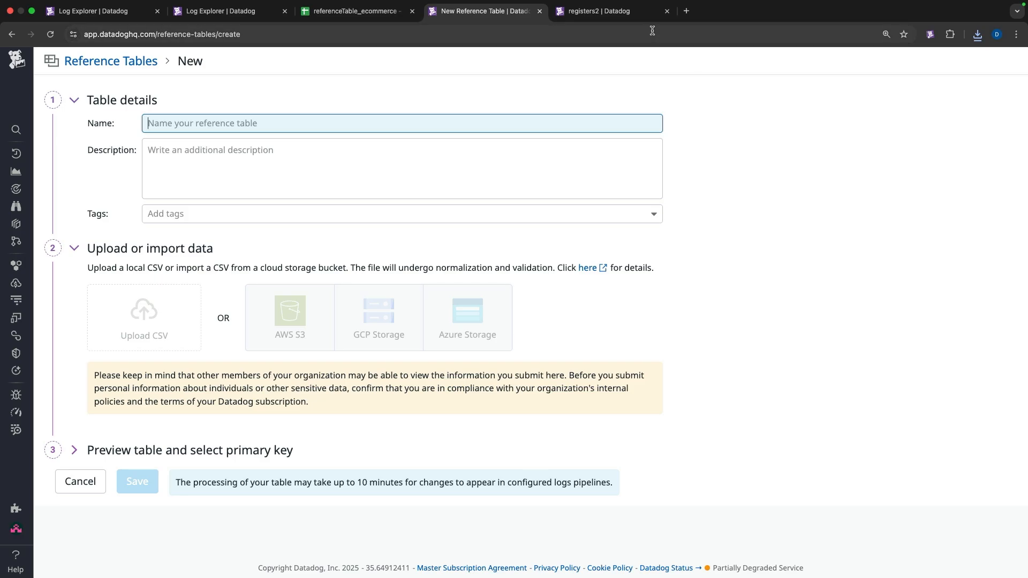
- Review the existing registers2 reference table's details and preview
{"action": "left_click", "coordinate": [641, 15]}
{"action": "scroll", "coordinate": [468, 171], "scroll_direction": "up", "scroll_amount": 1}
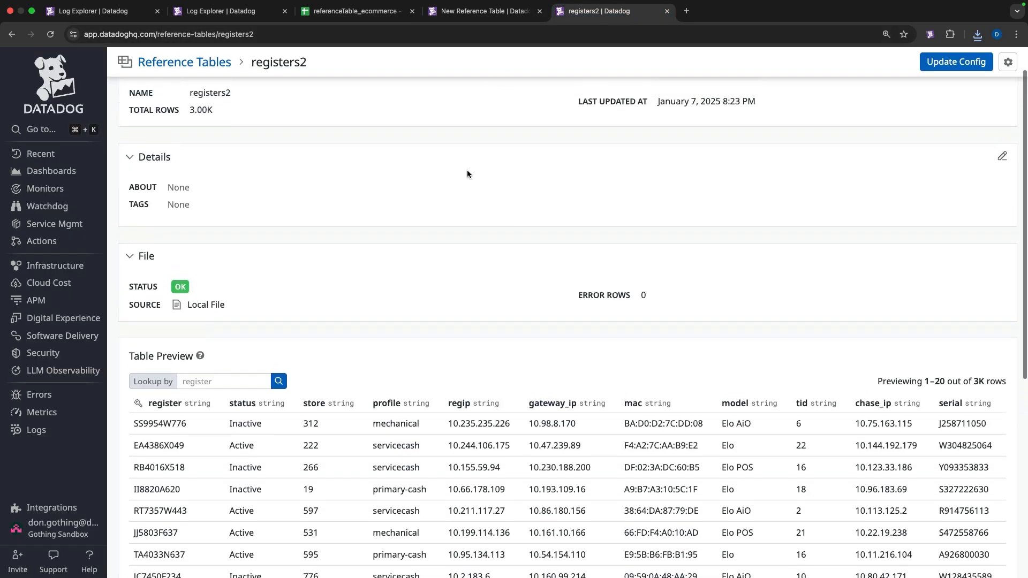
{"action": "scroll", "coordinate": [467, 174], "scroll_direction": "up", "scroll_amount": 1}
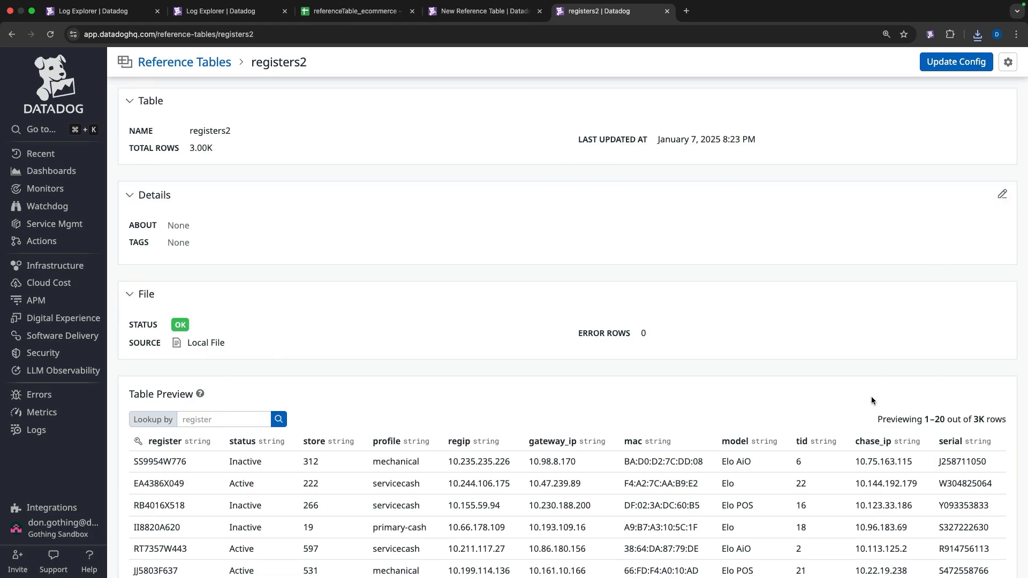
{"action": "left_click", "coordinate": [1003, 195]}
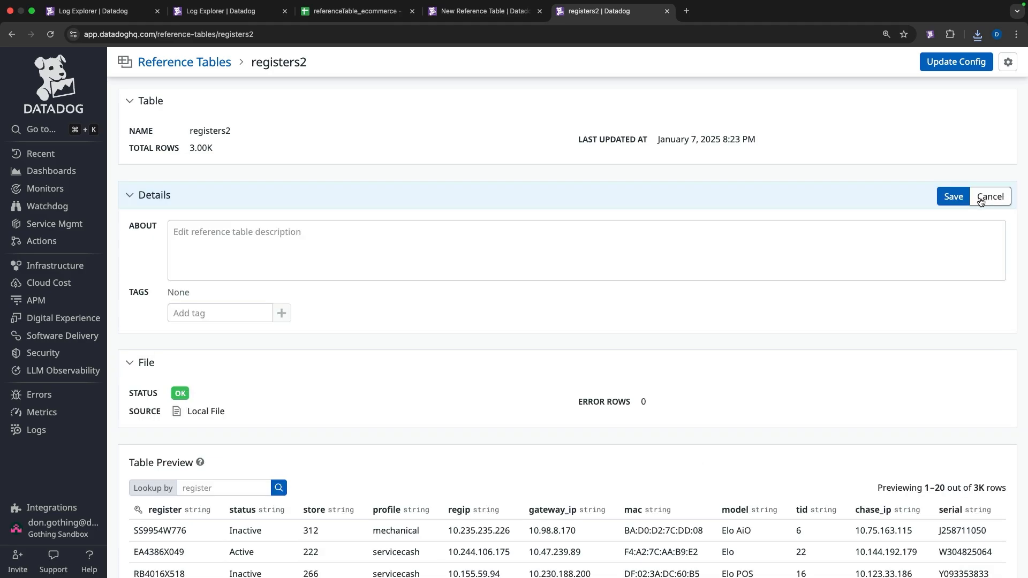
{"action": "left_click", "coordinate": [953, 197]}
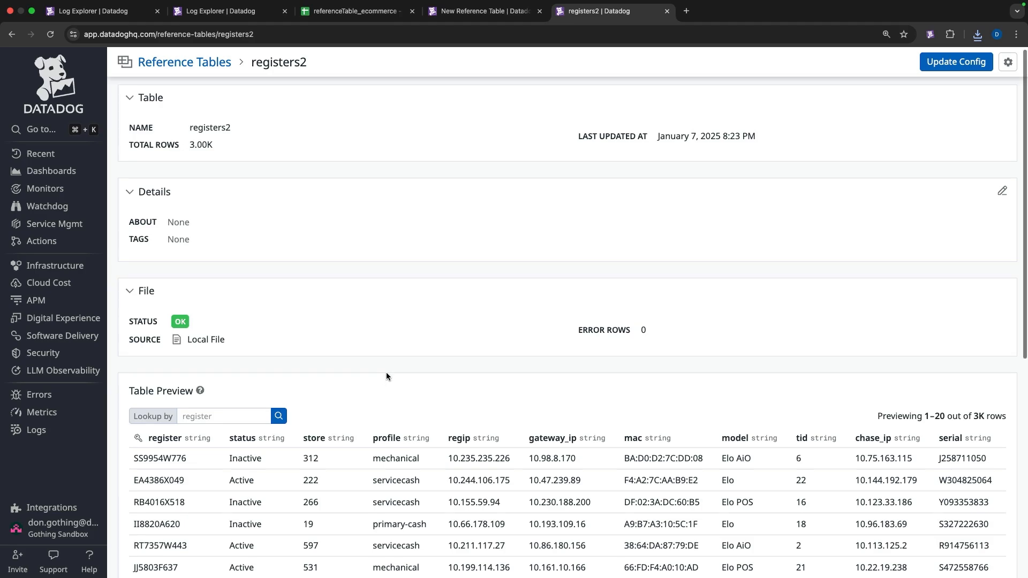
{"action": "scroll", "coordinate": [387, 372], "scroll_direction": "down", "scroll_amount": 4}
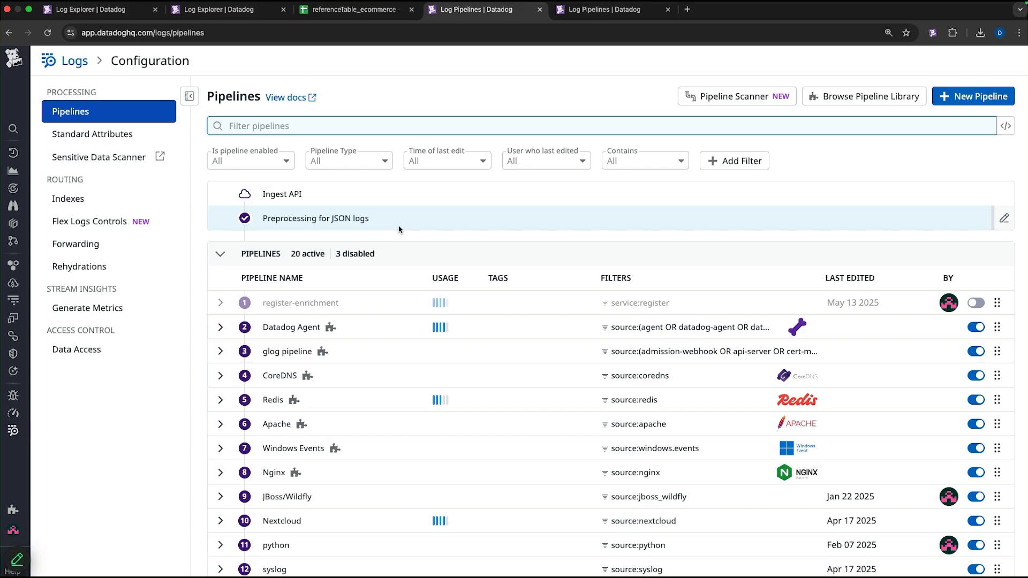
- Create a new log pipeline named registers filtering on service:register
{"action": "left_click", "coordinate": [957, 97]}
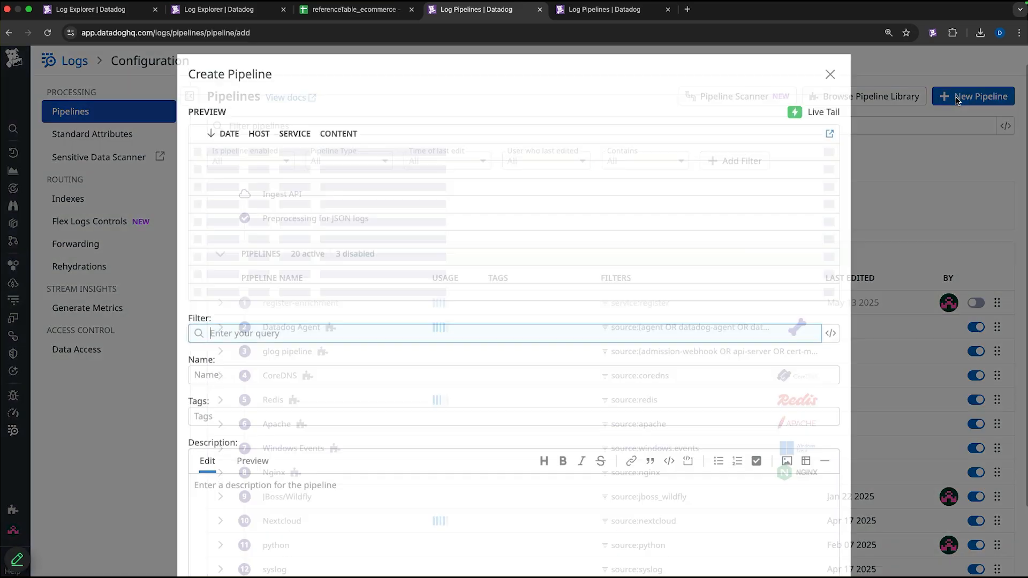
{"action": "left_click", "coordinate": [469, 340]}
{"action": "type", "text": "service:register"}
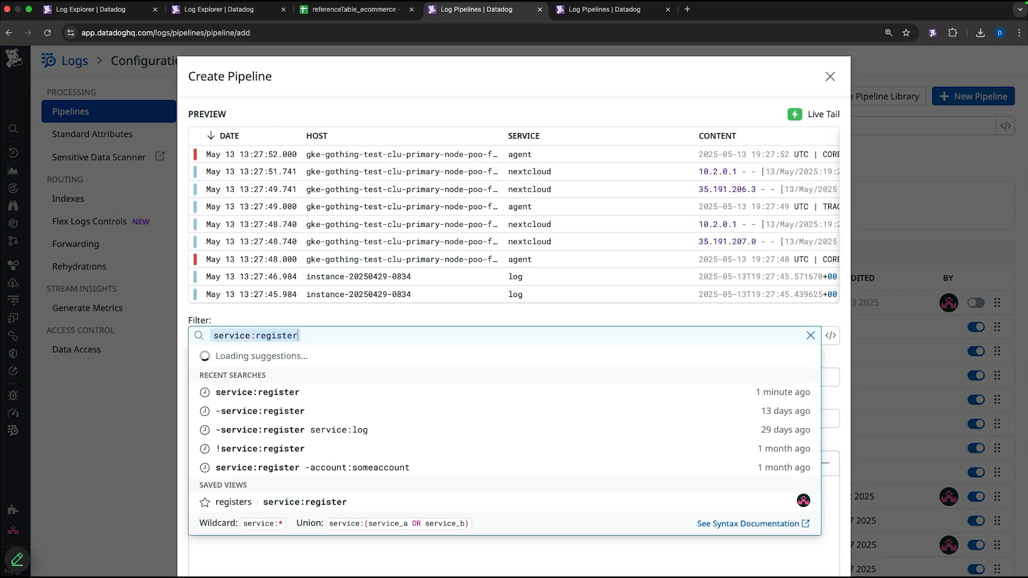
{"action": "key", "text": "Return"}
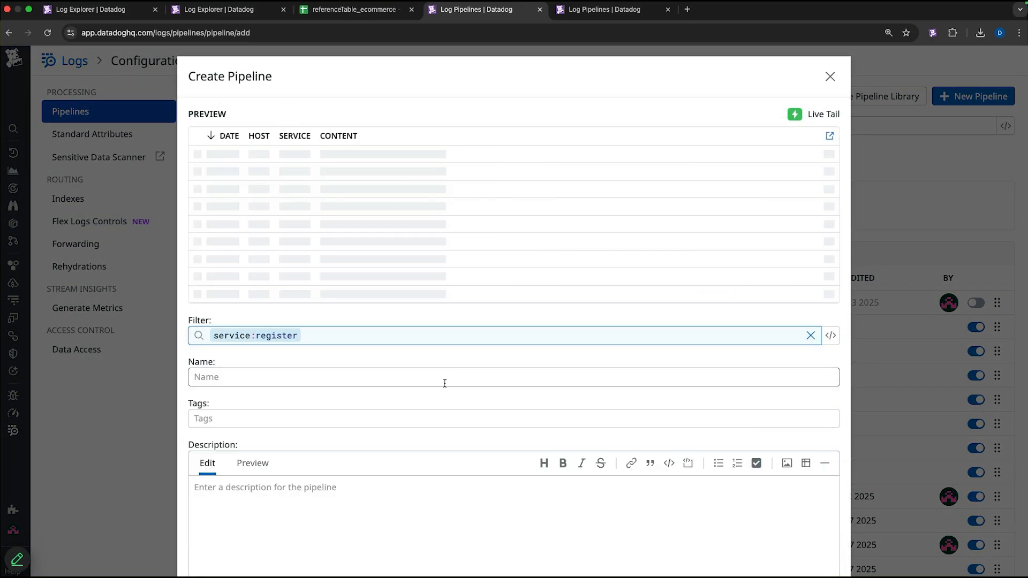
{"action": "left_click", "coordinate": [444, 382]}
{"action": "type", "text": "register"}
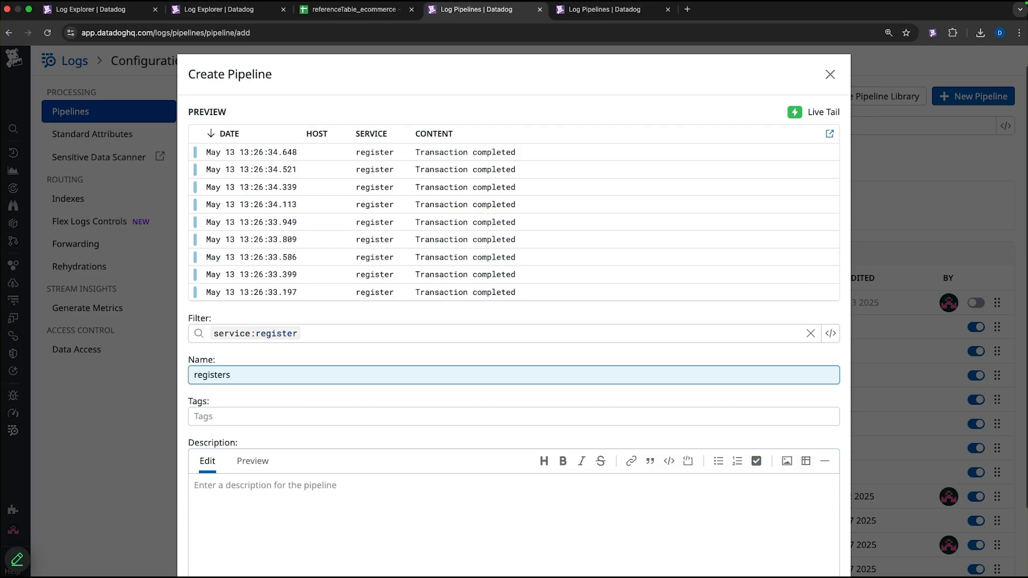
{"action": "type", "text": "s"}
{"action": "scroll", "coordinate": [514, 321], "scroll_direction": "down", "scroll_amount": 3}
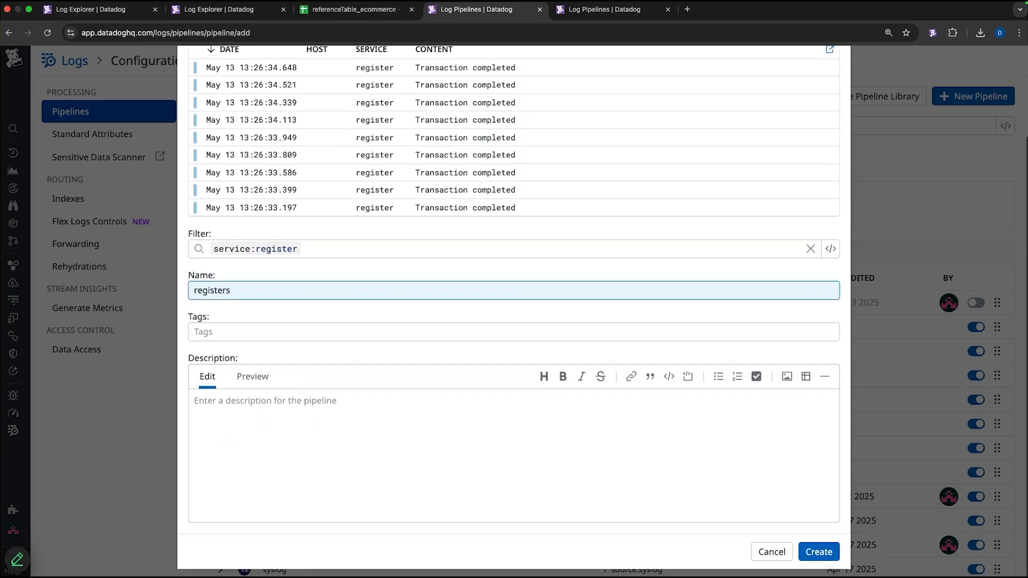
{"action": "left_click", "coordinate": [819, 552]}
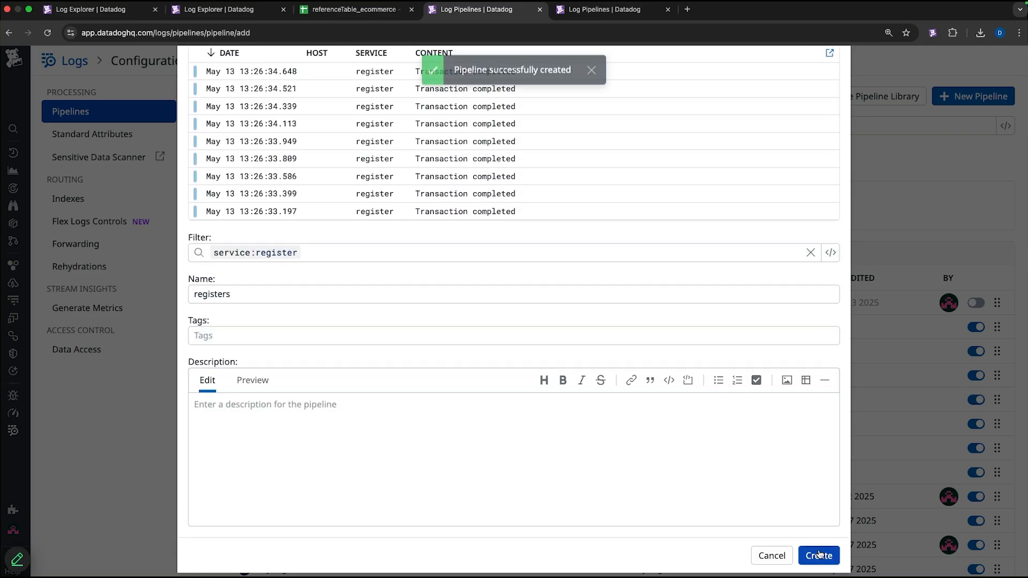
- Add a Lookup Processor to the registers pipeline
{"action": "scroll", "coordinate": [522, 397], "scroll_direction": "down", "scroll_amount": 10}
{"action": "scroll", "coordinate": [522, 397], "scroll_direction": "down", "scroll_amount": 3}
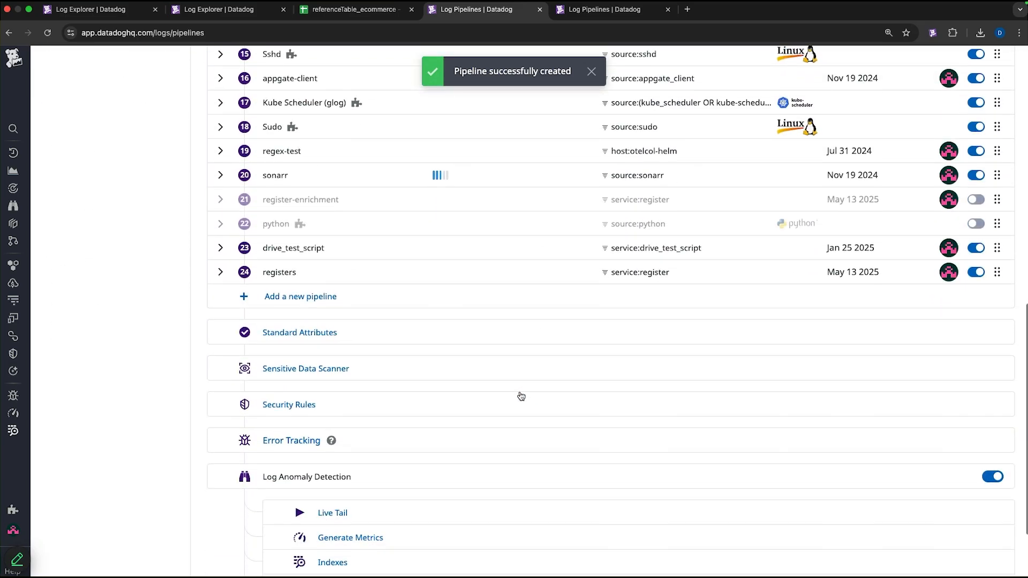
{"action": "left_click", "coordinate": [261, 274]}
{"action": "left_click", "coordinate": [299, 301]}
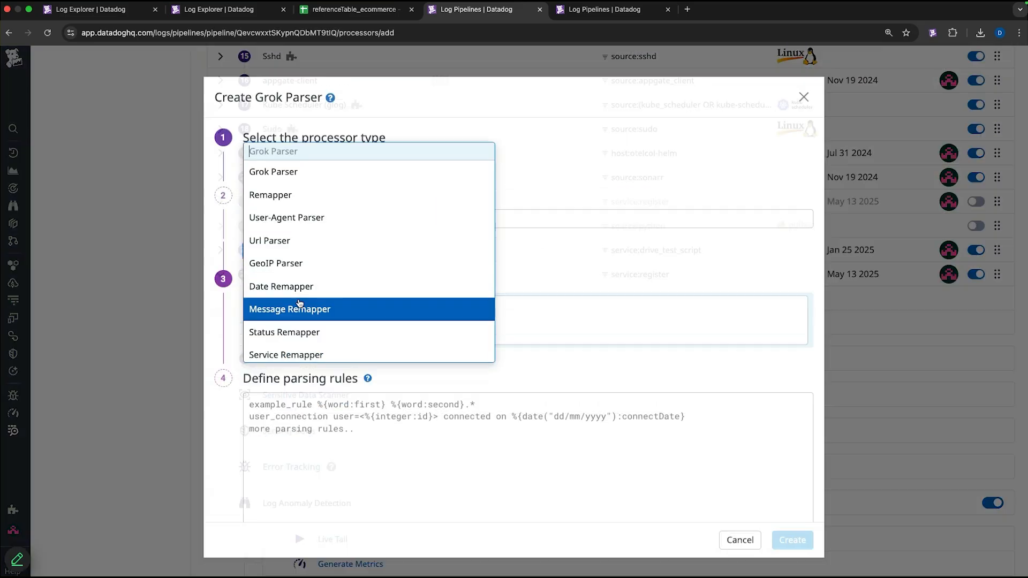
{"action": "scroll", "coordinate": [306, 316], "scroll_direction": "down", "scroll_amount": 4}
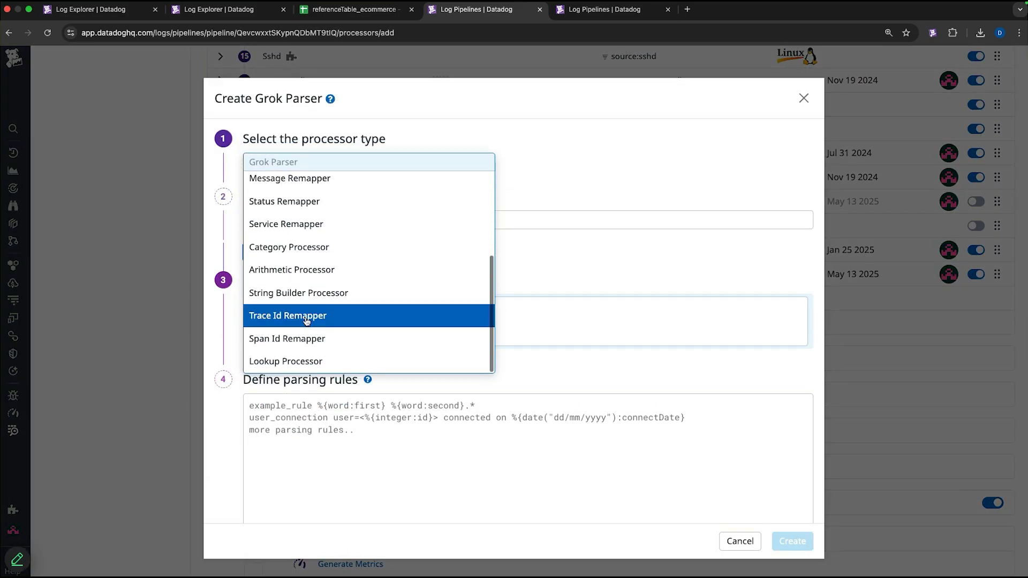
{"action": "left_click", "coordinate": [311, 362]}
- Name the lookup processor register-enrichment
{"action": "scroll", "coordinate": [354, 303], "scroll_direction": "up", "scroll_amount": 4}
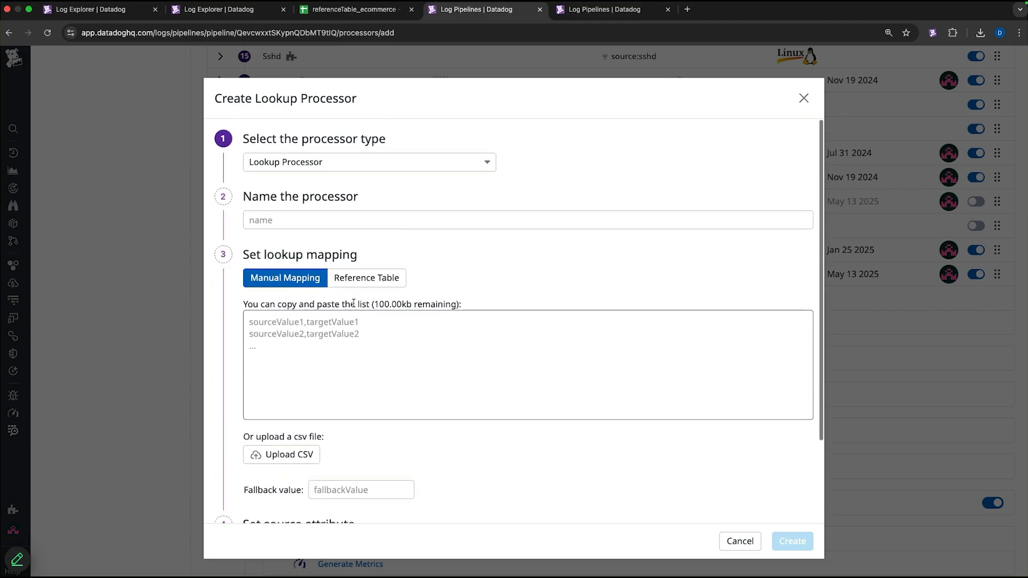
{"action": "left_click", "coordinate": [363, 221]}
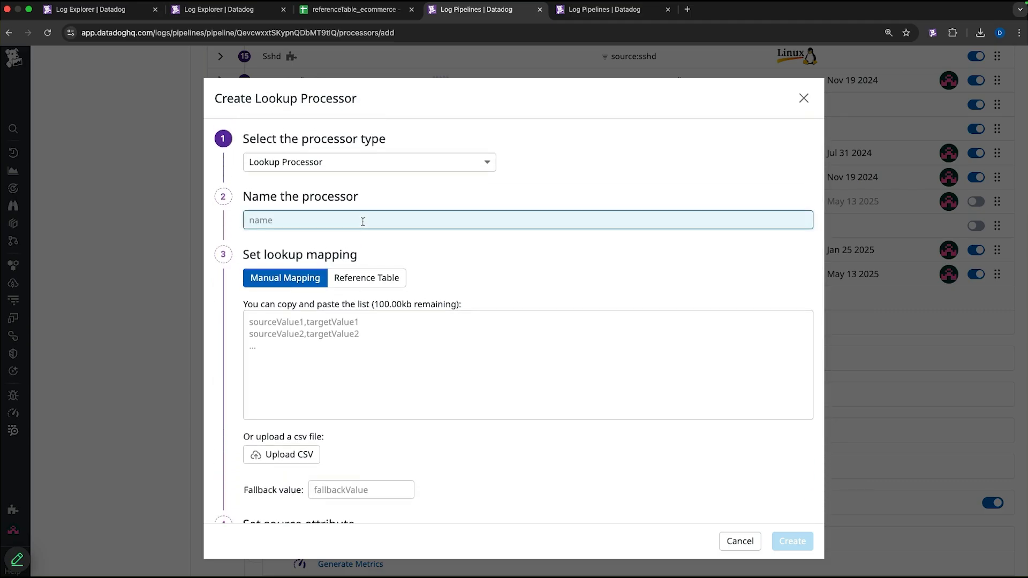
{"action": "type", "text": "register-enrichment"}
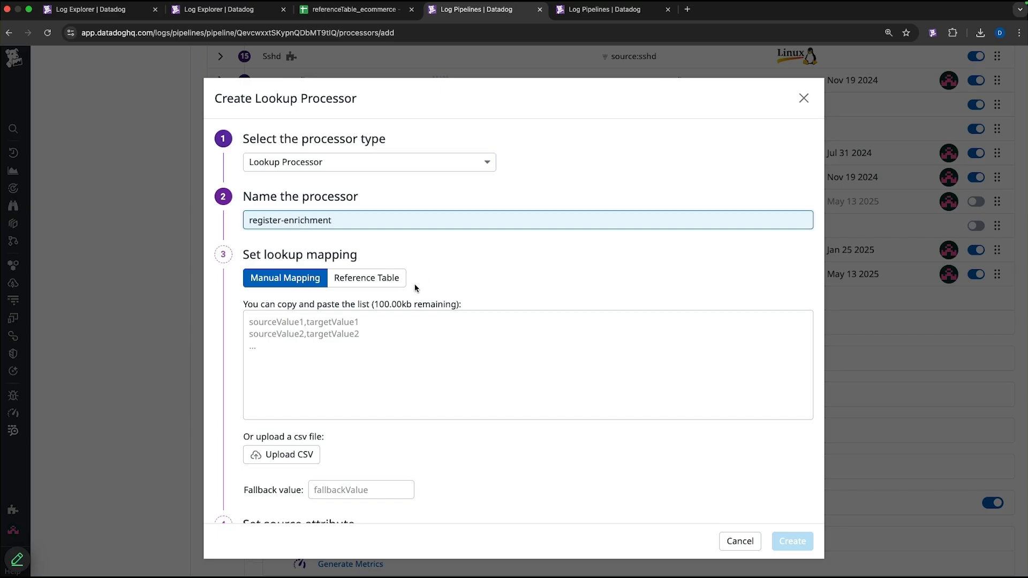
- Use the registers2 reference table for the lookup mapping and set the source attribute to register
{"action": "left_click", "coordinate": [390, 280]}
{"action": "left_click", "coordinate": [298, 332]}
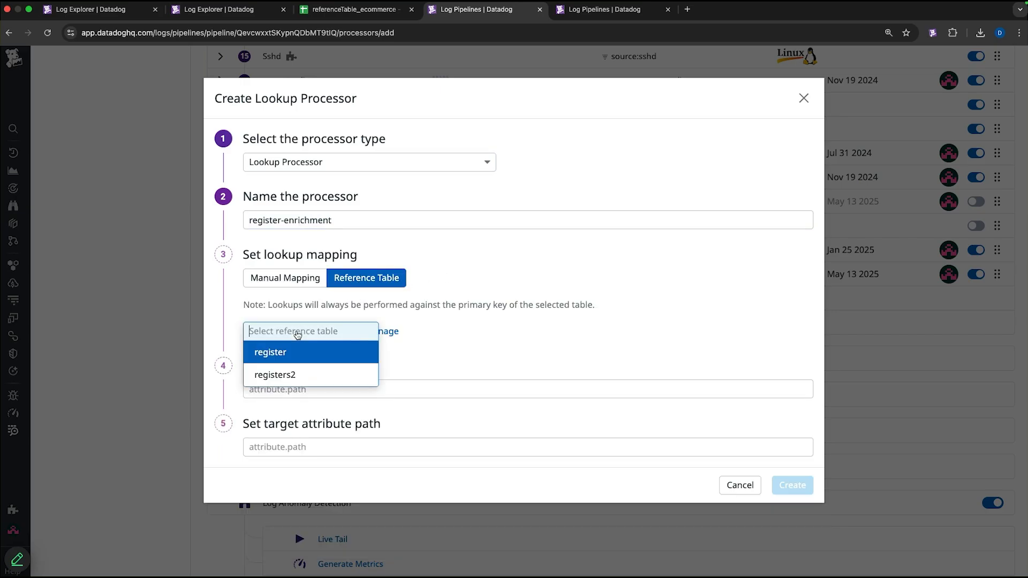
{"action": "left_click", "coordinate": [296, 375]}
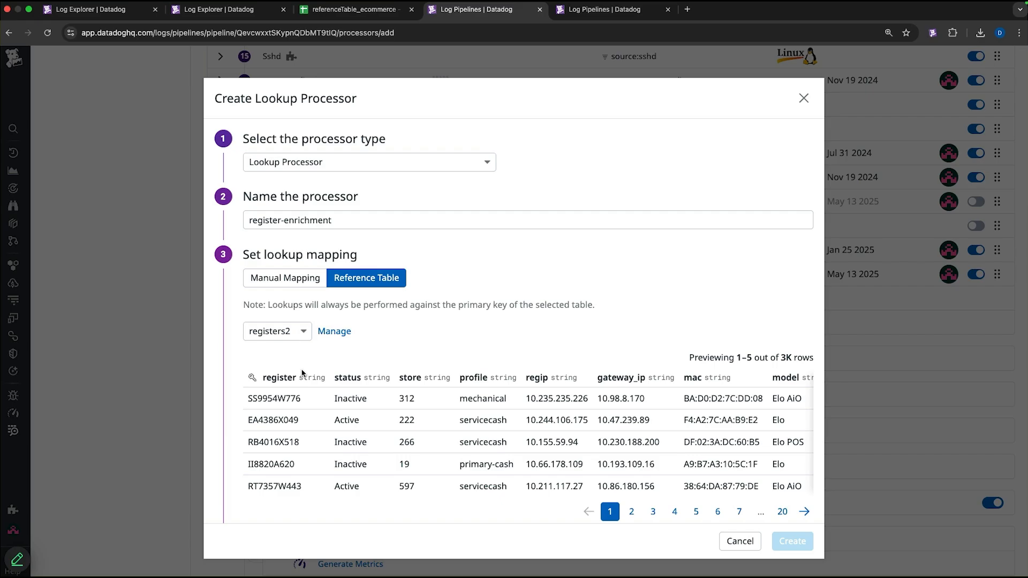
{"action": "scroll", "coordinate": [302, 370], "scroll_direction": "down", "scroll_amount": 3}
{"action": "left_click", "coordinate": [316, 445]}
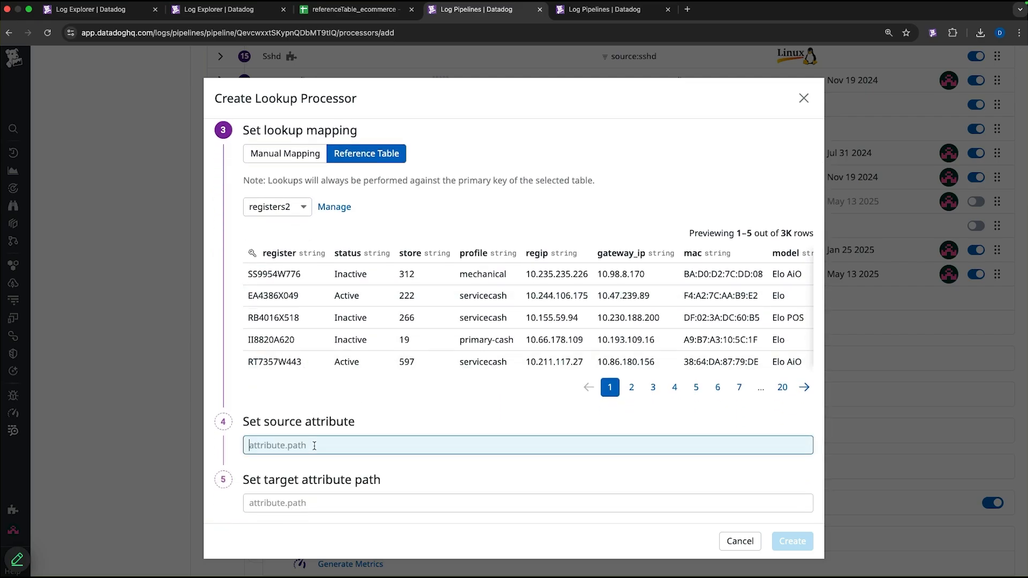
{"action": "type", "text": "register"}
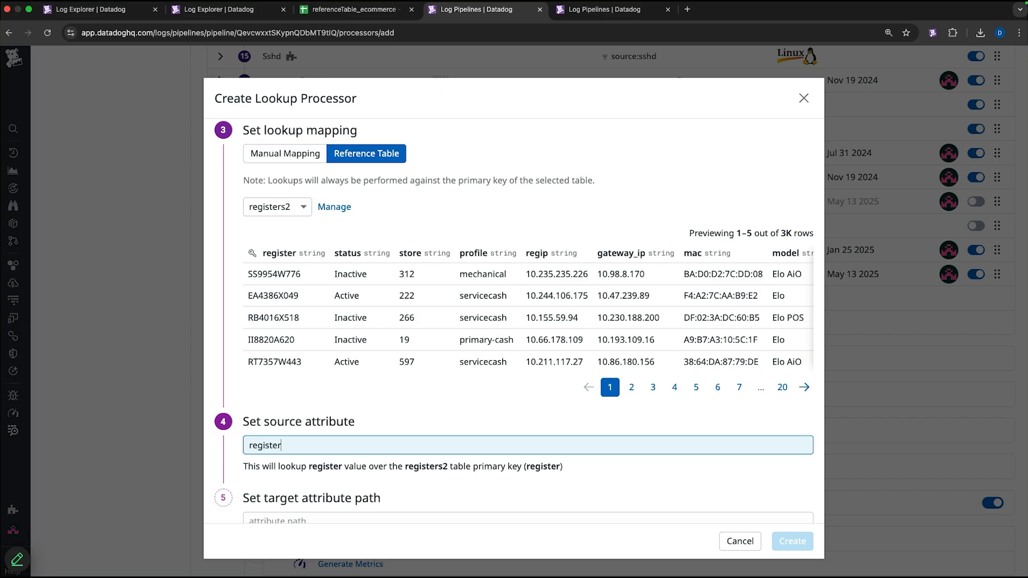
- Set the target attribute path to register_detail and create the lookup processor
{"action": "scroll", "coordinate": [316, 444], "scroll_direction": "down", "scroll_amount": 1}
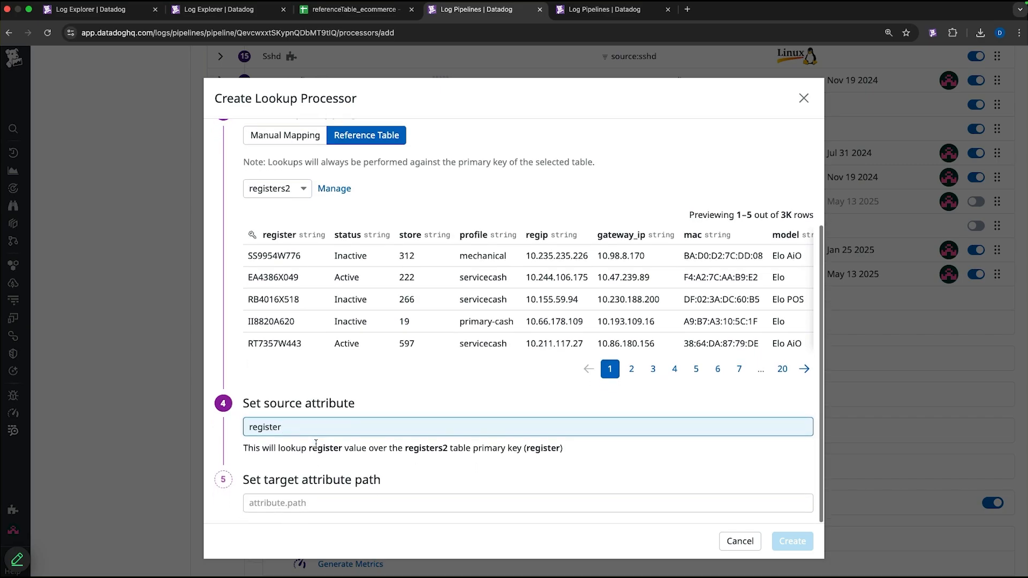
{"action": "left_click", "coordinate": [332, 506]}
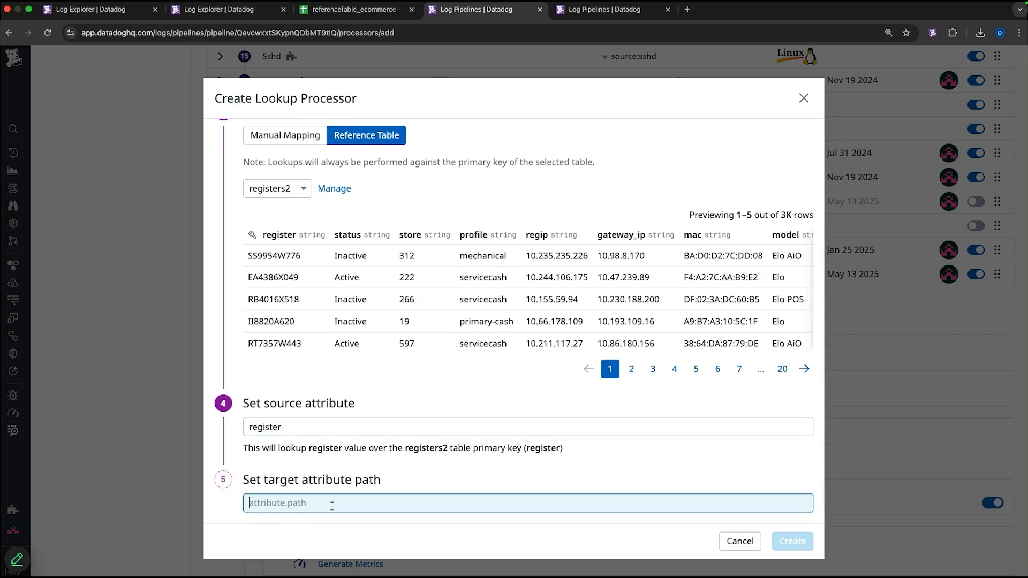
{"action": "type", "text": "register"}
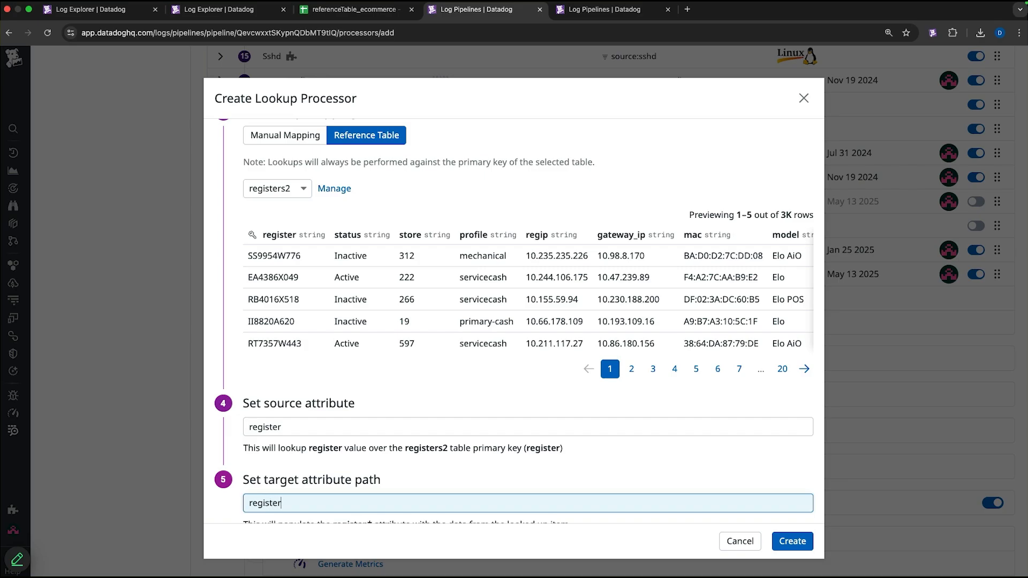
{"action": "type", "text": "_detail"}
{"action": "scroll", "coordinate": [671, 521], "scroll_direction": "down", "scroll_amount": 1}
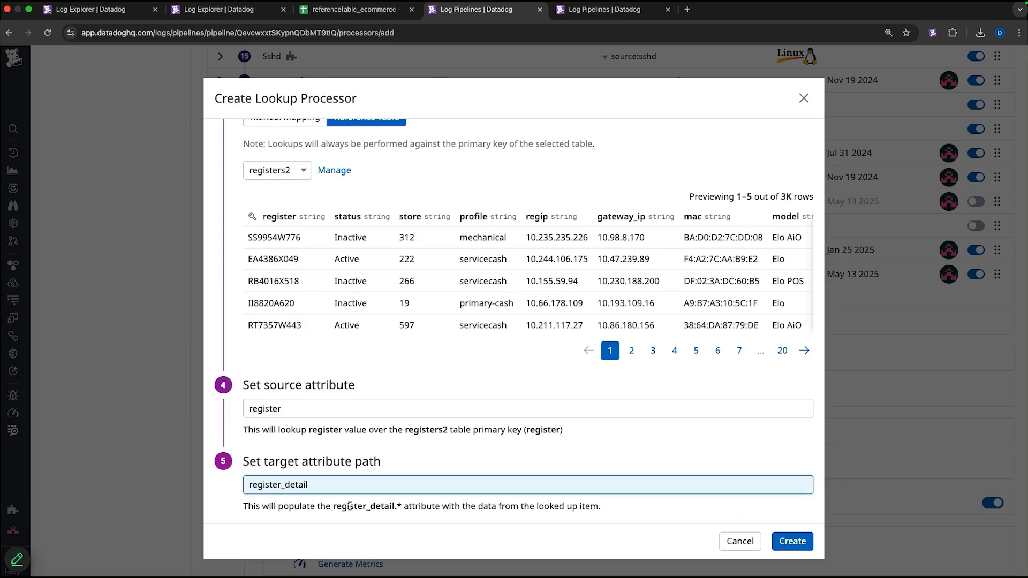
{"action": "left_click", "coordinate": [785, 541]}
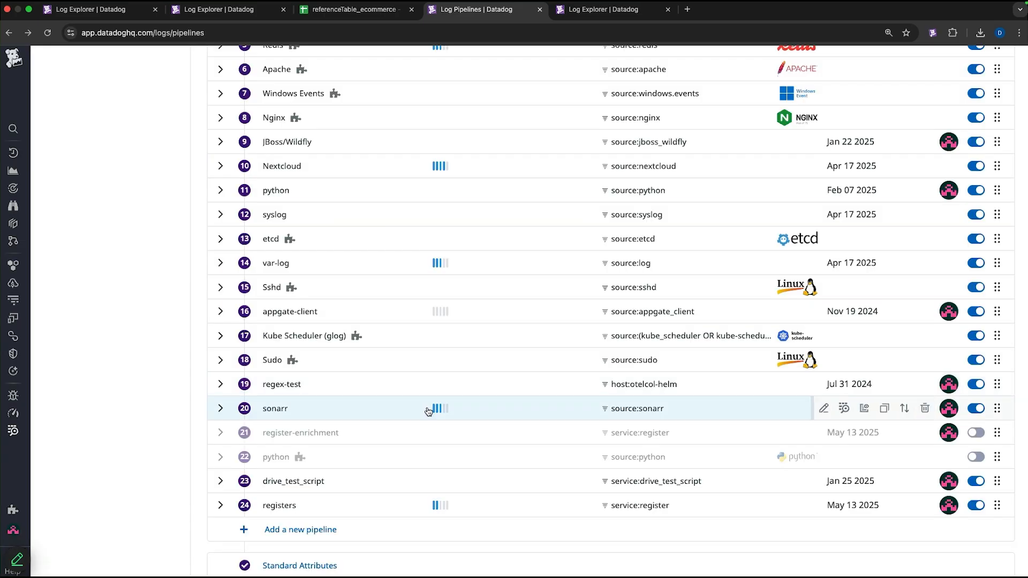
- Open the Log Explorer and inspect a service:register log's register_detail attributes
{"action": "mouse_move", "coordinate": [16, 430]}
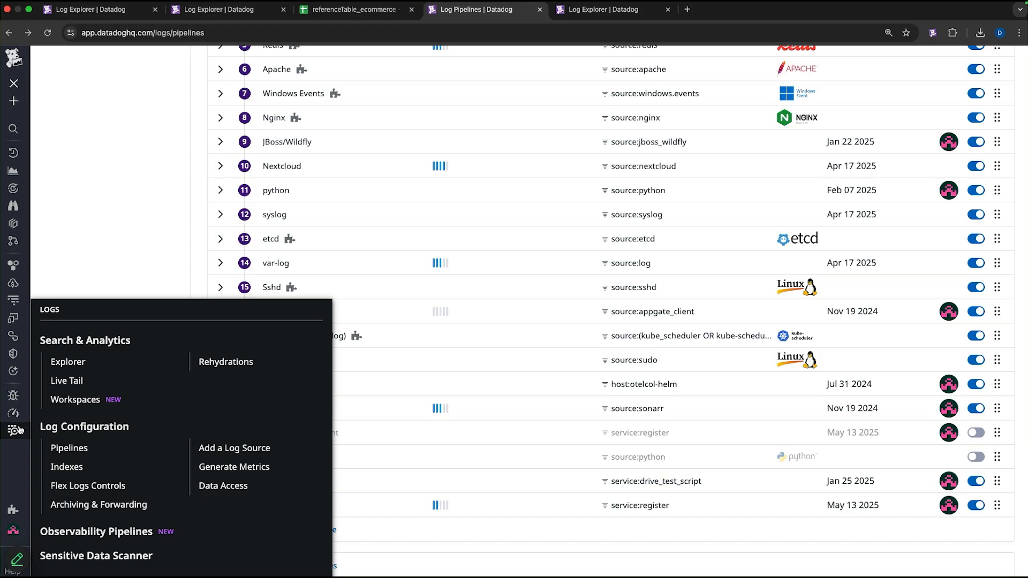
{"action": "left_click", "coordinate": [73, 366]}
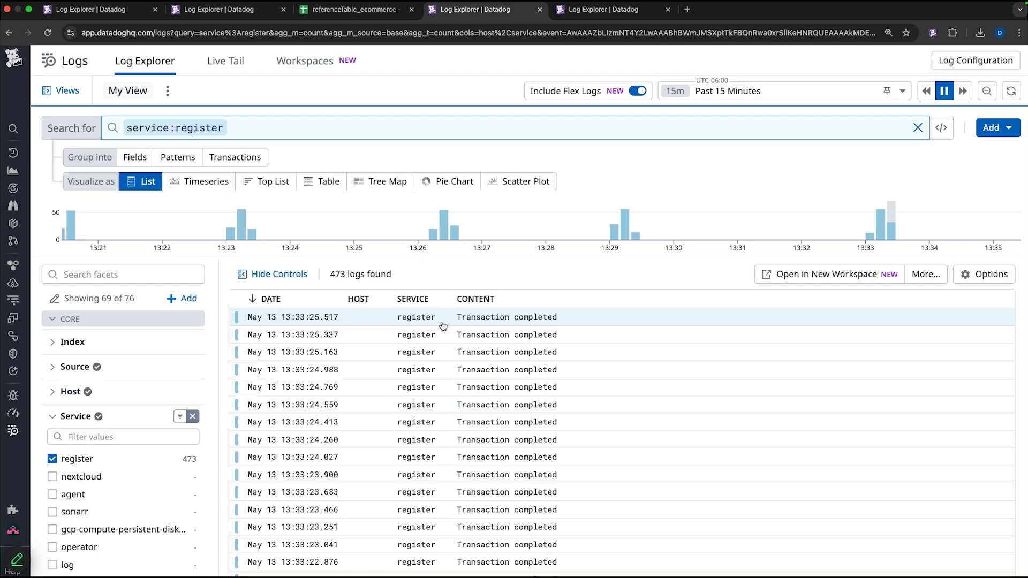
{"action": "left_click", "coordinate": [449, 321]}
{"action": "scroll", "coordinate": [785, 344], "scroll_direction": "down", "scroll_amount": 3}
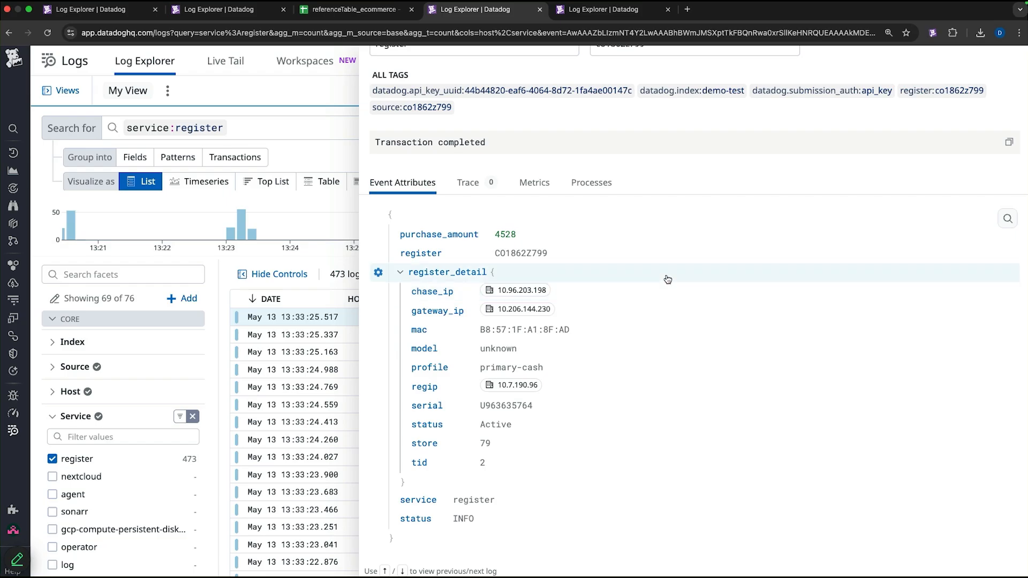
{"action": "scroll", "coordinate": [668, 279], "scroll_direction": "up", "scroll_amount": 3}
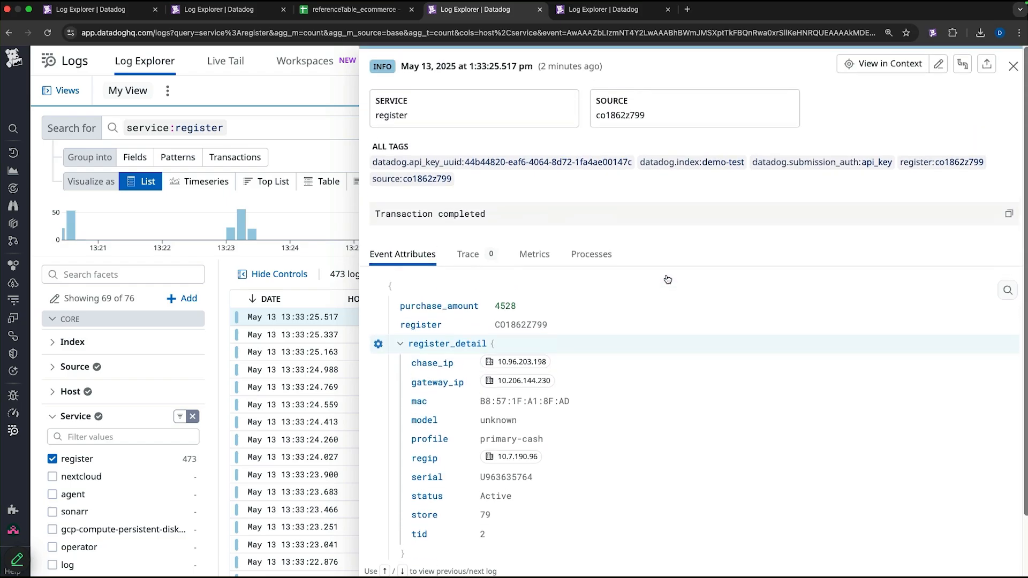
{"action": "left_click", "coordinate": [1014, 67]}
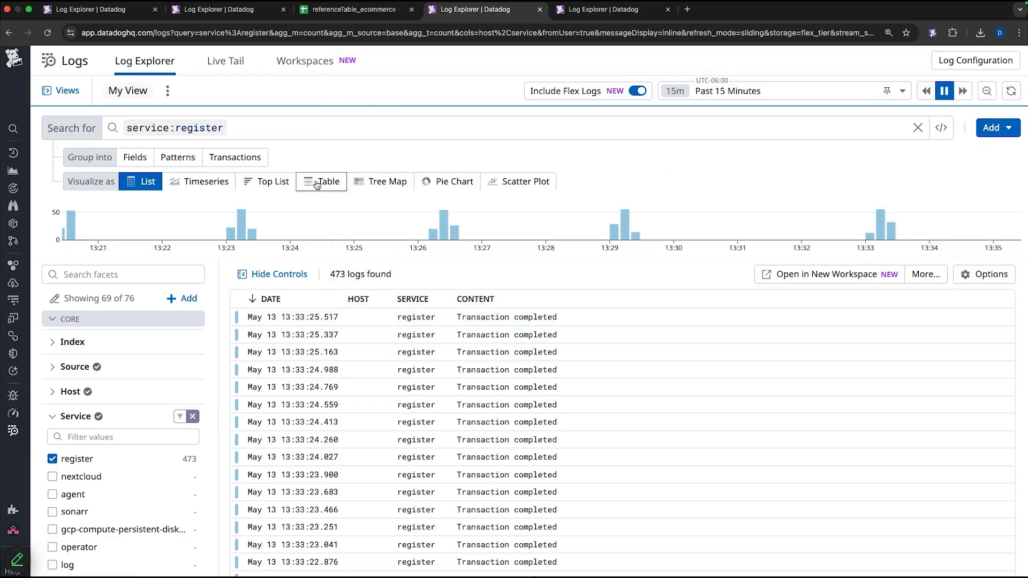
- Group the logs into fields as a table showing the sum of purchase_amount
{"action": "left_click", "coordinate": [140, 161]}
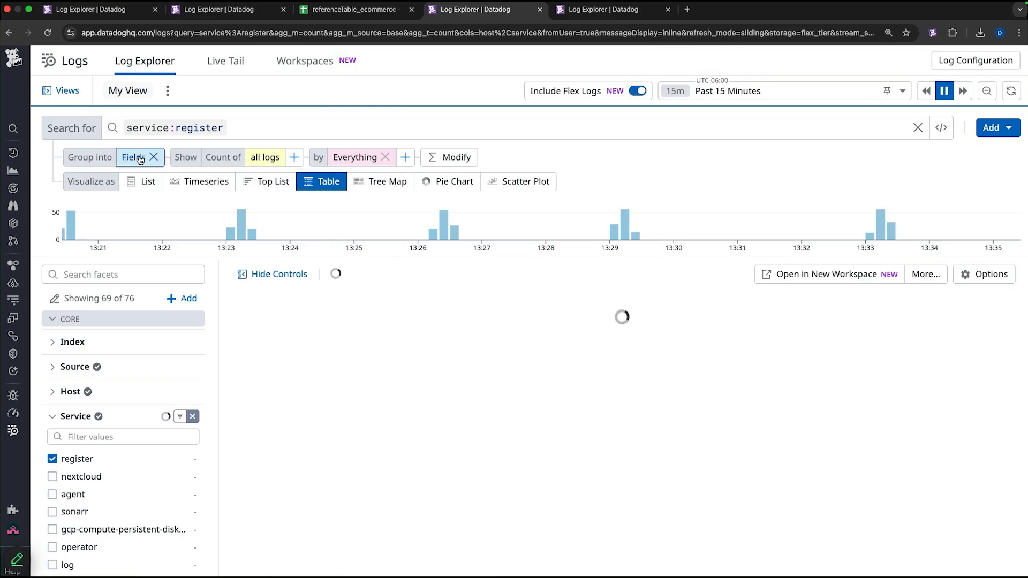
{"action": "left_click", "coordinate": [260, 158]}
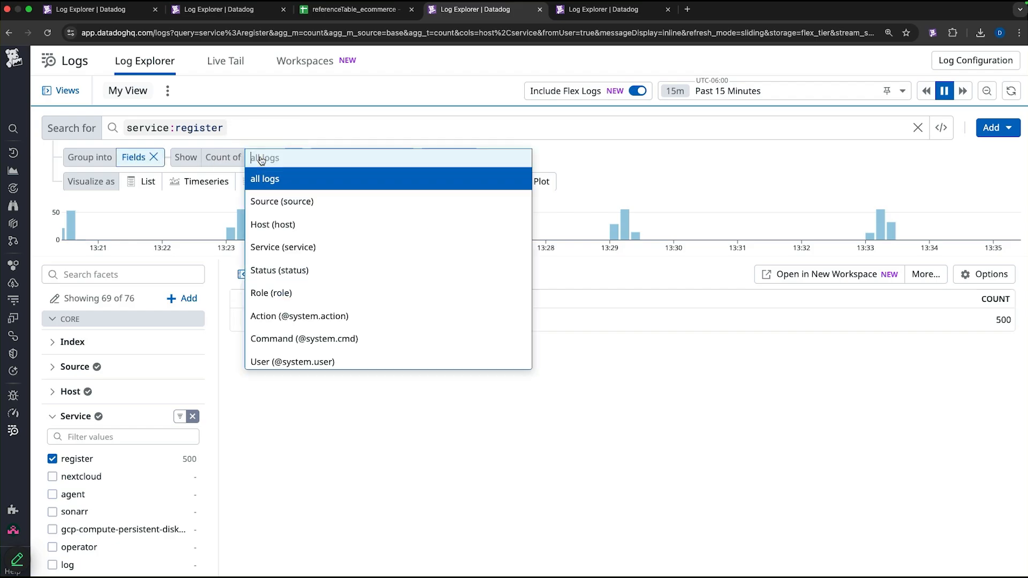
{"action": "type", "text": "purc"}
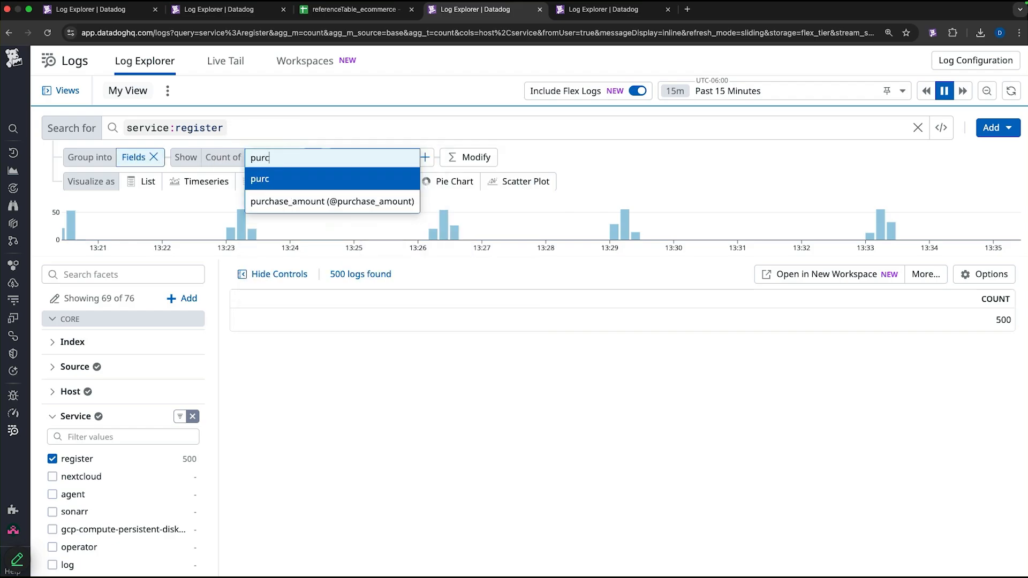
{"action": "left_click", "coordinate": [276, 201]}
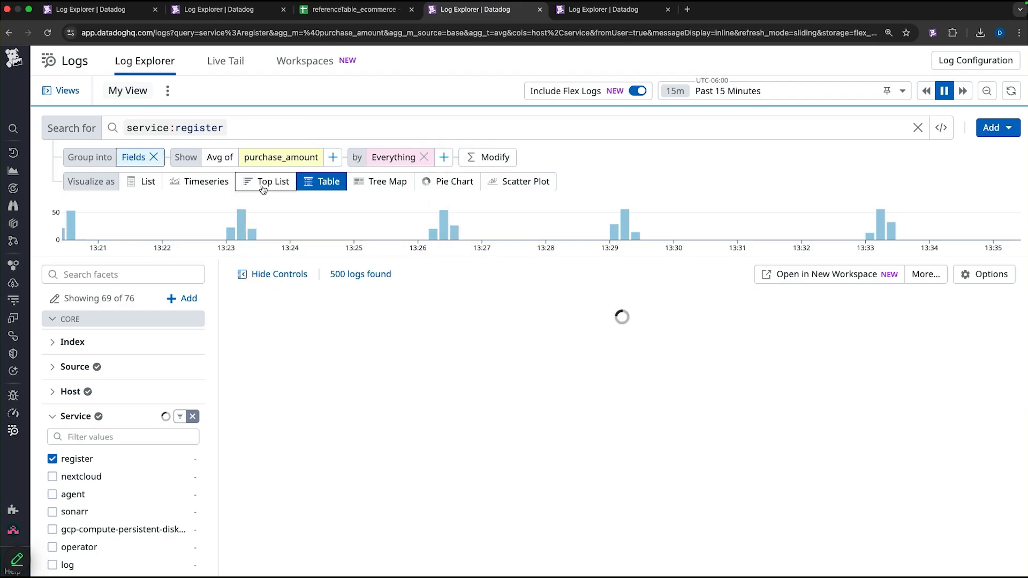
{"action": "left_click", "coordinate": [225, 161]}
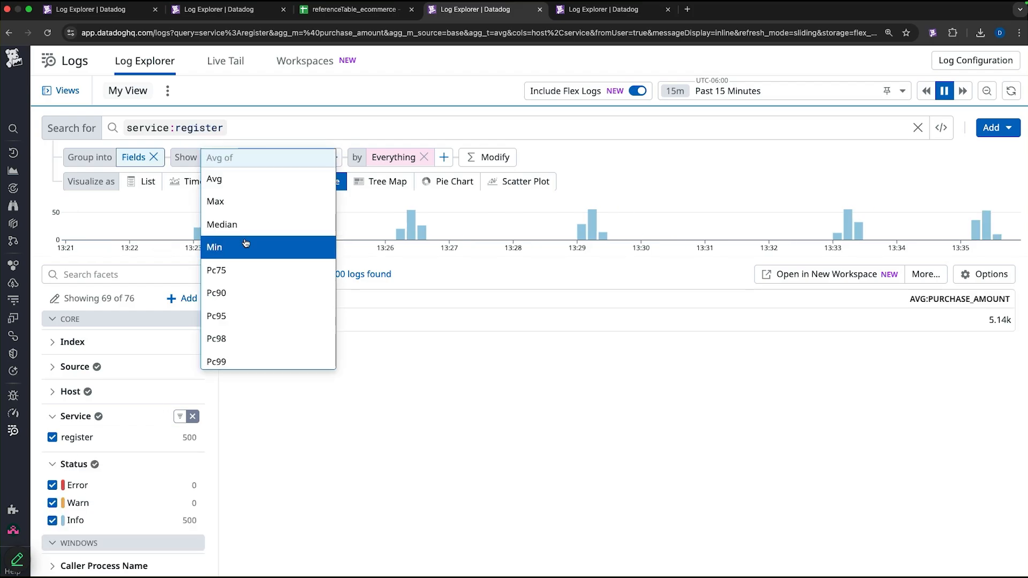
{"action": "scroll", "coordinate": [237, 312], "scroll_direction": "down", "scroll_amount": 2}
{"action": "left_click", "coordinate": [238, 334]}
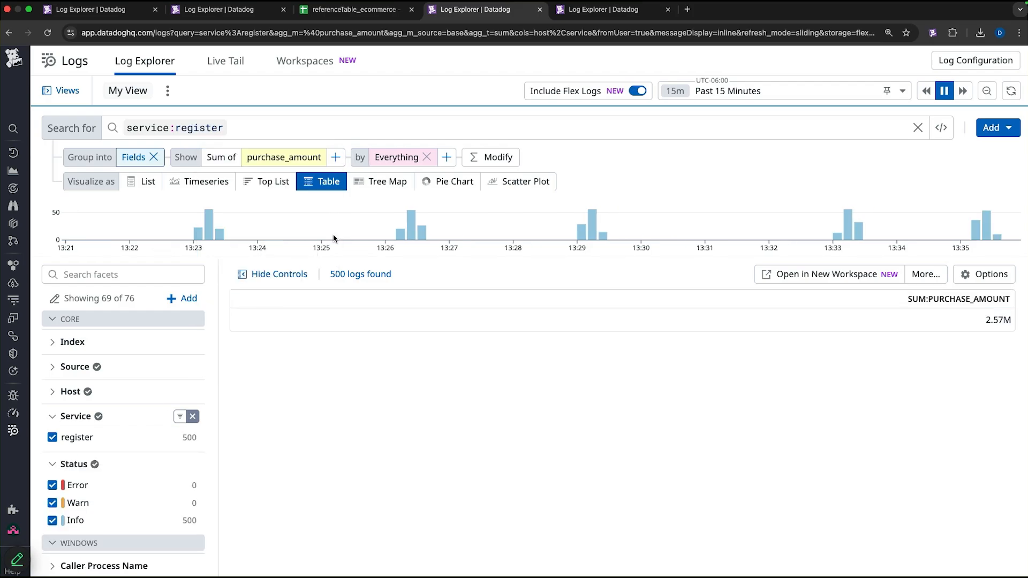
- Group the purchase_amount sum by the register attribute
{"action": "left_click", "coordinate": [396, 157]}
{"action": "type", "text": "regis"}
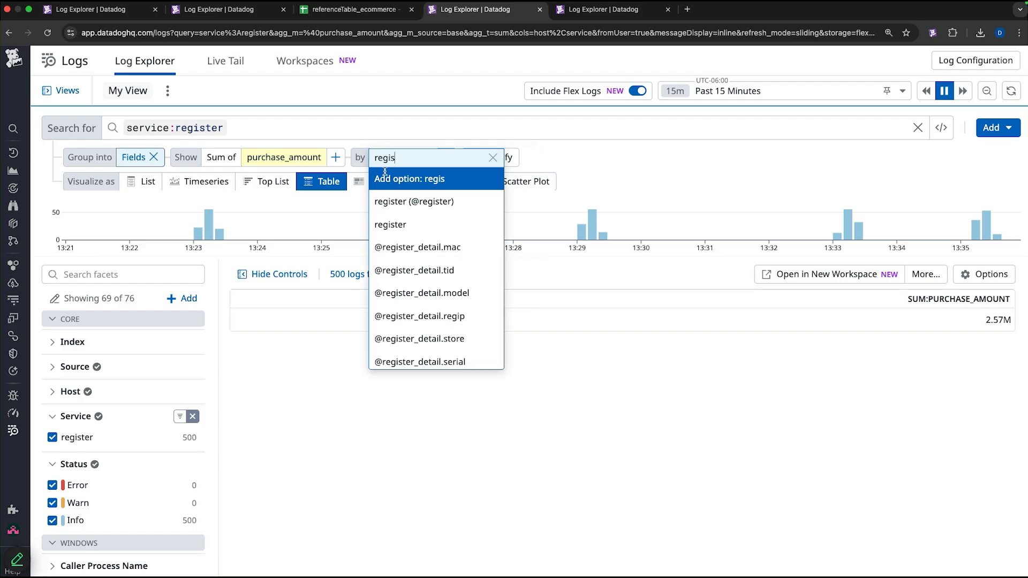
{"action": "left_click", "coordinate": [409, 202]}
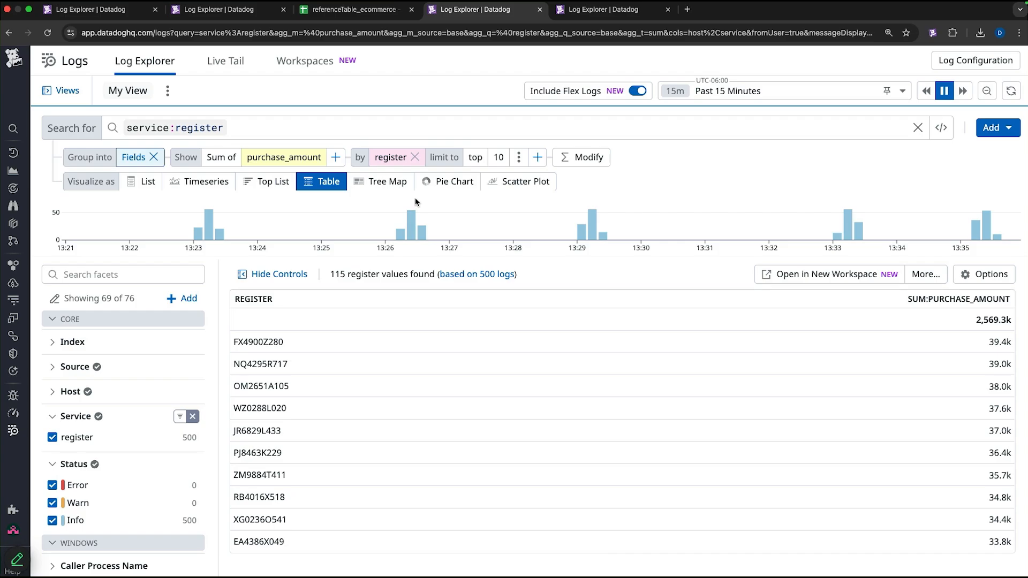
{"action": "scroll", "coordinate": [542, 282], "scroll_direction": "down", "scroll_amount": 1}
{"action": "scroll", "coordinate": [542, 285], "scroll_direction": "up", "scroll_amount": 1}
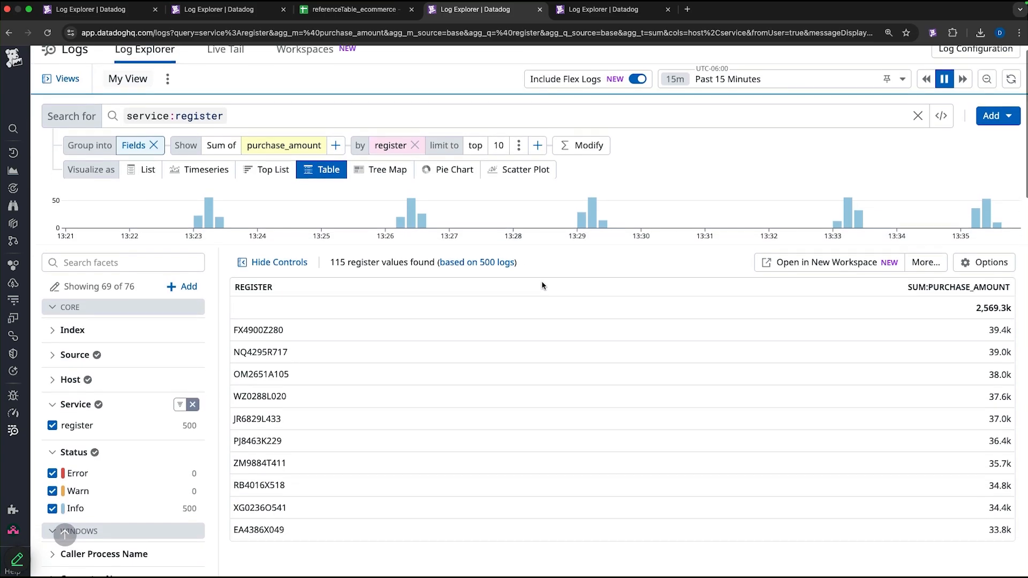
{"action": "left_click", "coordinate": [537, 157]}
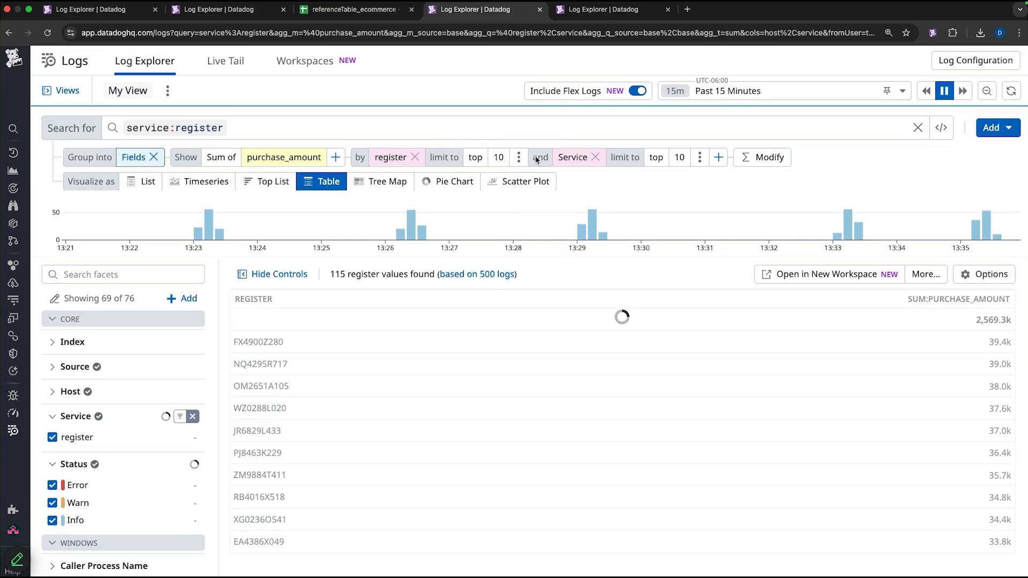
{"action": "left_click", "coordinate": [572, 158]}
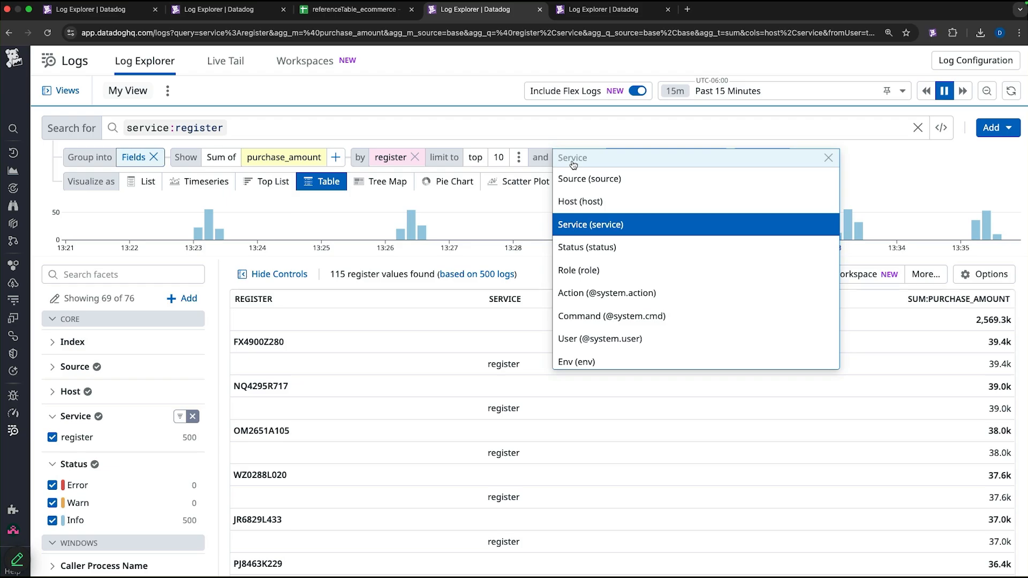
{"action": "type", "text": "sto"}
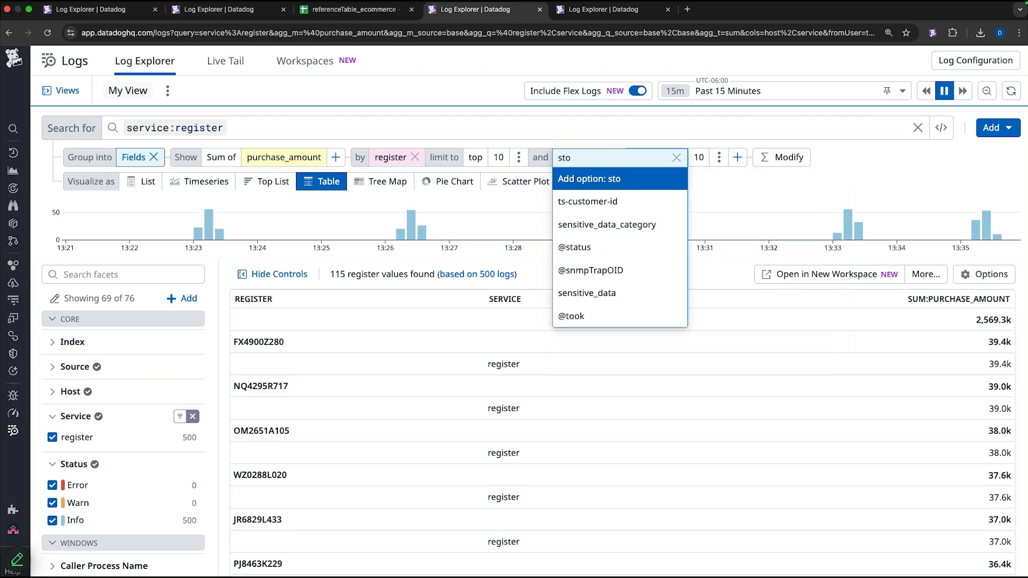
{"action": "type", "text": "re"}
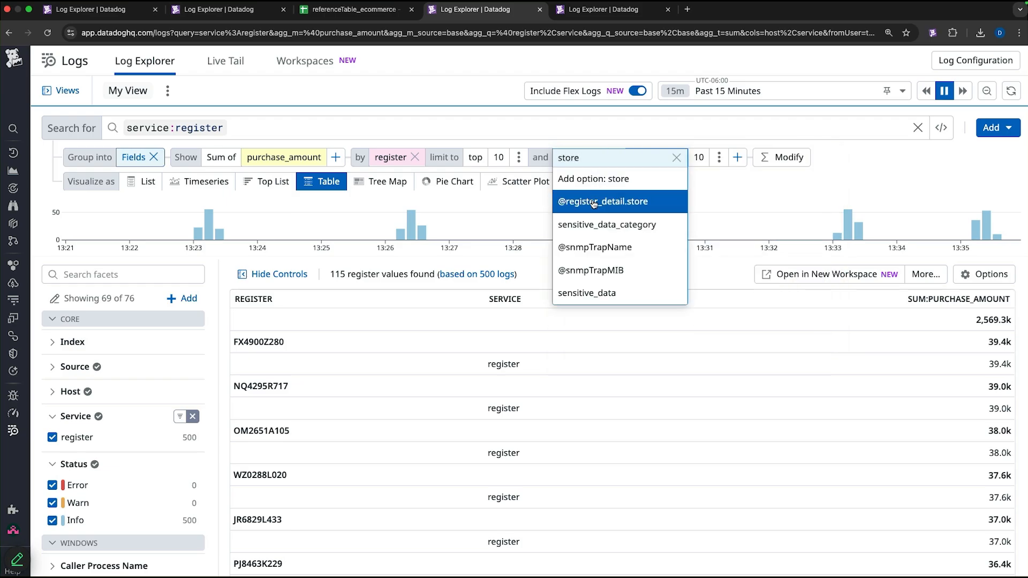
{"action": "left_click", "coordinate": [593, 202]}
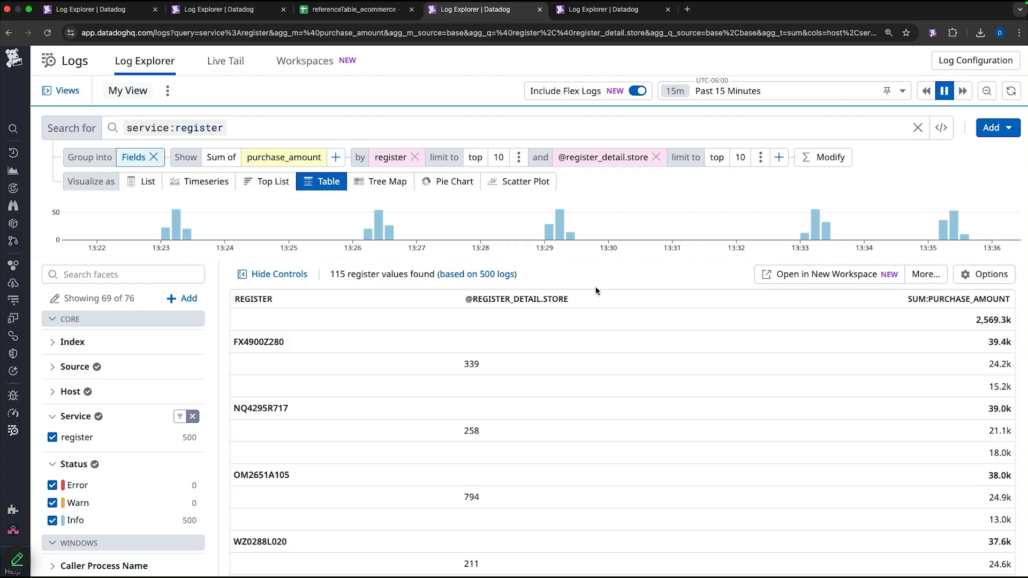
- Examine the table of purchase amount sums per register and store
{"action": "scroll", "coordinate": [595, 287], "scroll_direction": "down", "scroll_amount": 1}
{"action": "scroll", "coordinate": [595, 287], "scroll_direction": "down", "scroll_amount": 2}
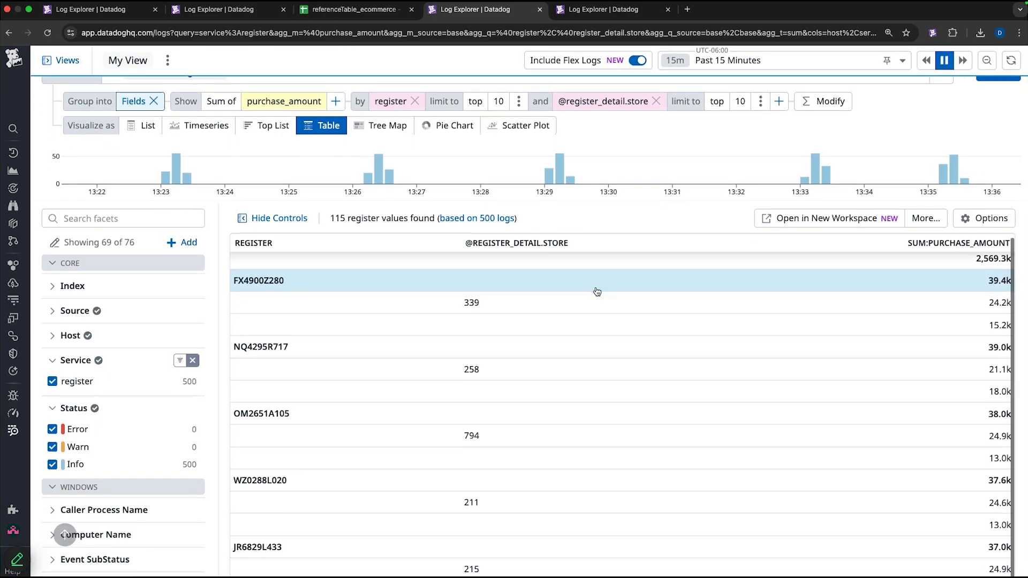
{"action": "scroll", "coordinate": [597, 292], "scroll_direction": "down", "scroll_amount": 2}
{"action": "scroll", "coordinate": [598, 292], "scroll_direction": "down", "scroll_amount": 1}
{"action": "scroll", "coordinate": [598, 290], "scroll_direction": "up", "scroll_amount": 3}
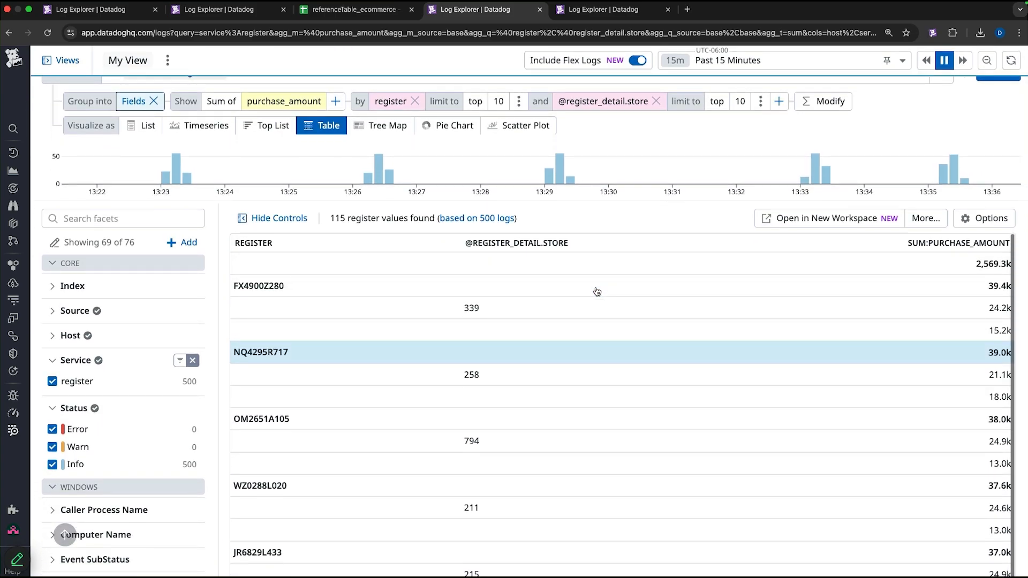
{"action": "scroll", "coordinate": [615, 225], "scroll_direction": "up", "scroll_amount": 2}
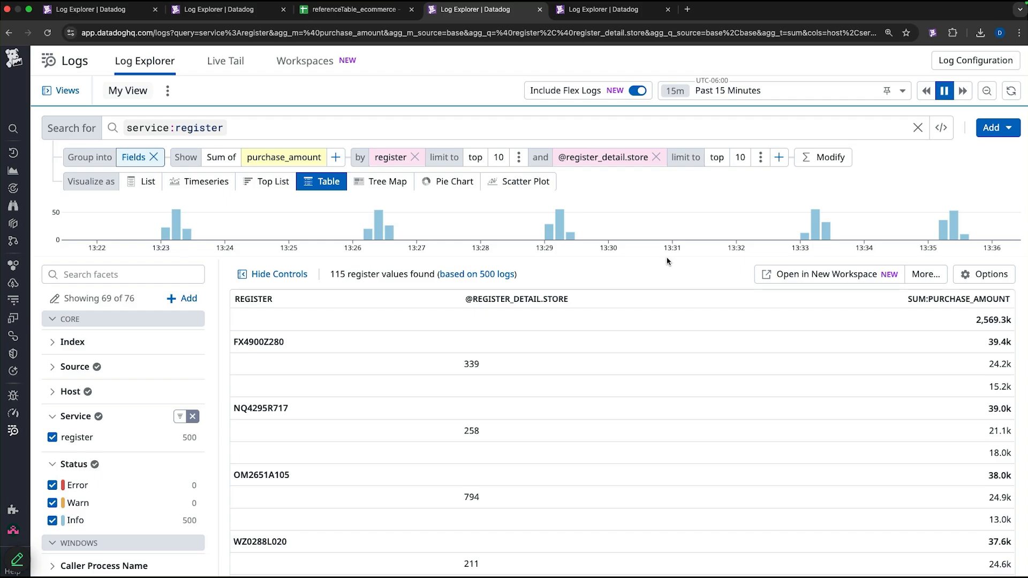
- Generate a new metric named register.sales from this grouped purchase_amount query
{"action": "left_click", "coordinate": [976, 276]}
{"action": "left_click", "coordinate": [975, 275]}
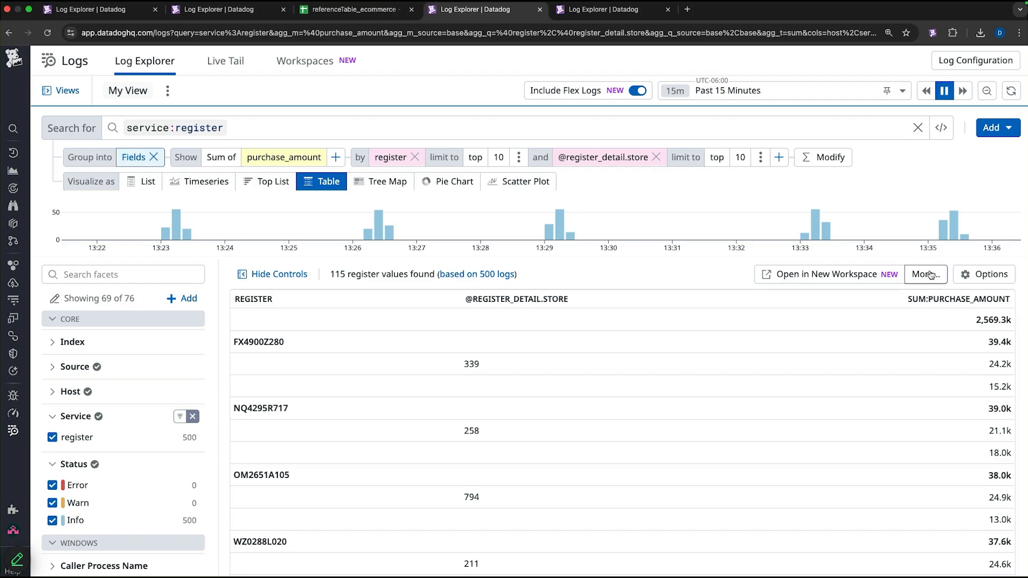
{"action": "left_click", "coordinate": [931, 276]}
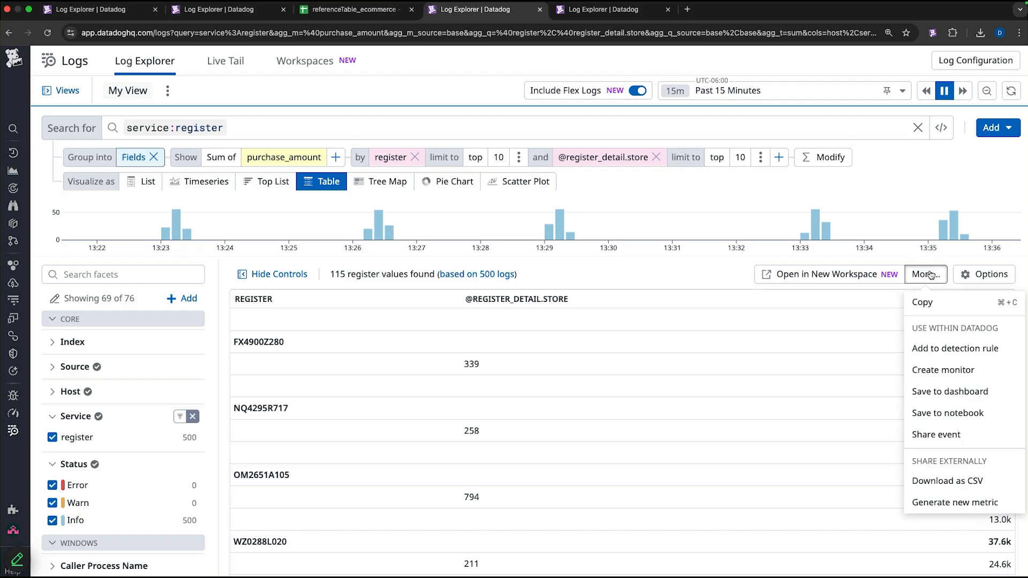
{"action": "left_click", "coordinate": [945, 505]}
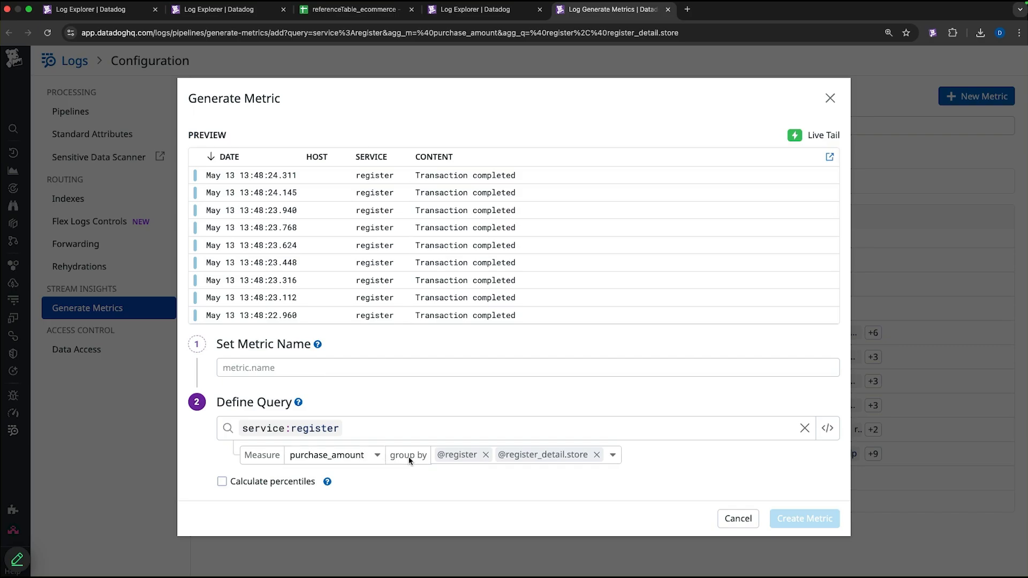
{"action": "left_click", "coordinate": [617, 456]}
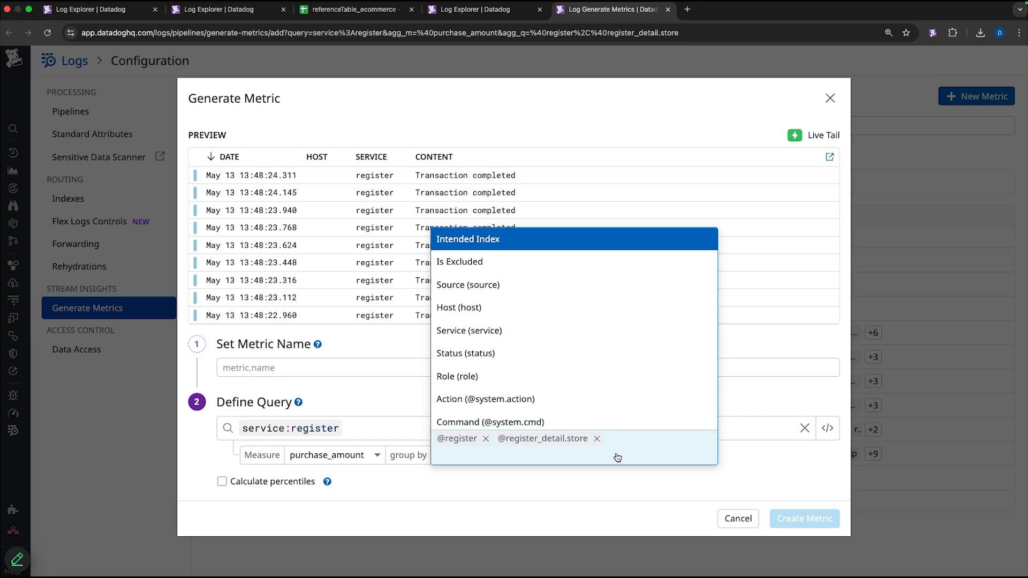
{"action": "left_click", "coordinate": [625, 478]}
{"action": "left_click", "coordinate": [572, 370]}
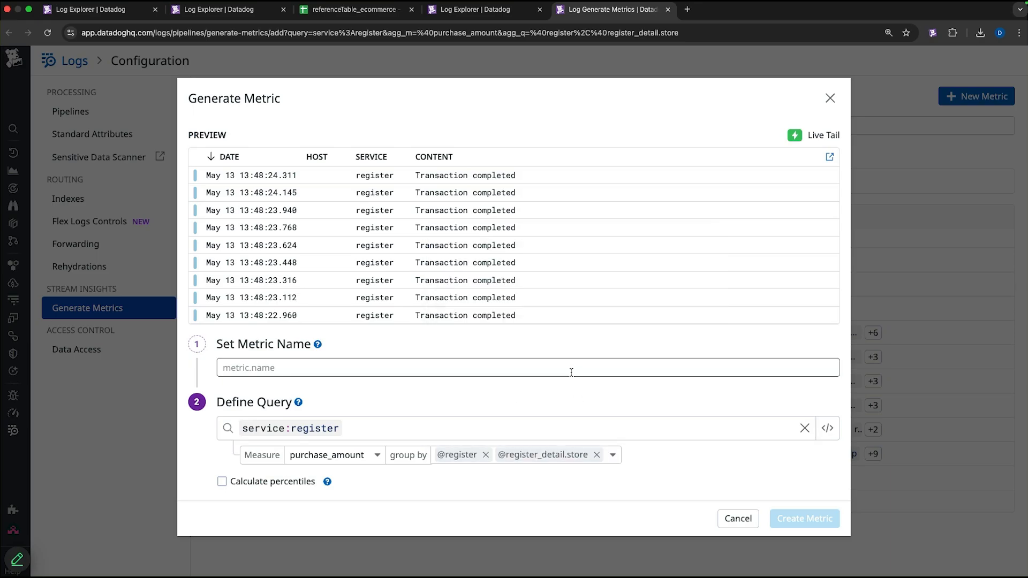
{"action": "type", "text": "regis"}
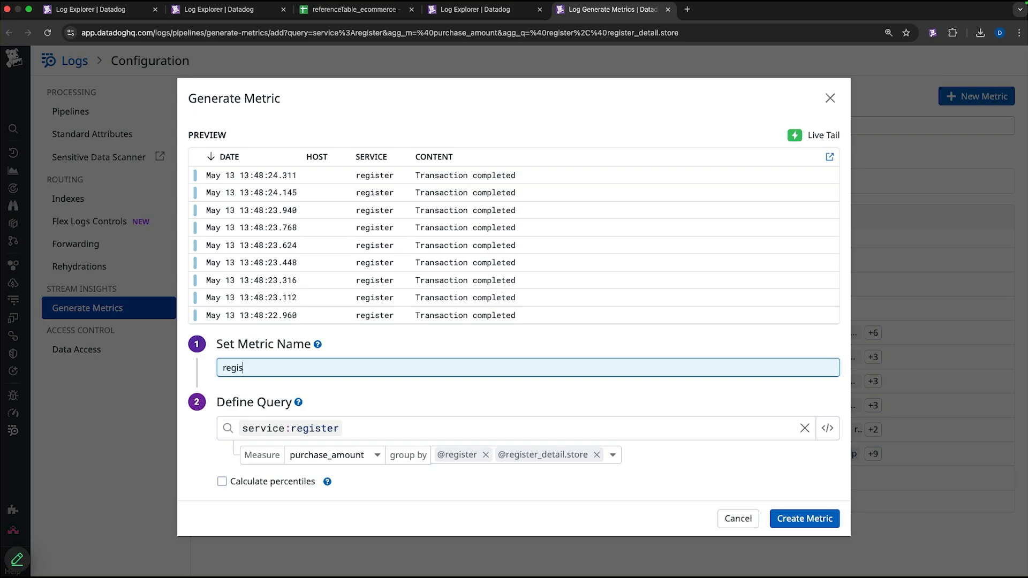
{"action": "type", "text": "ter.sales"}
{"action": "left_click", "coordinate": [820, 518]}
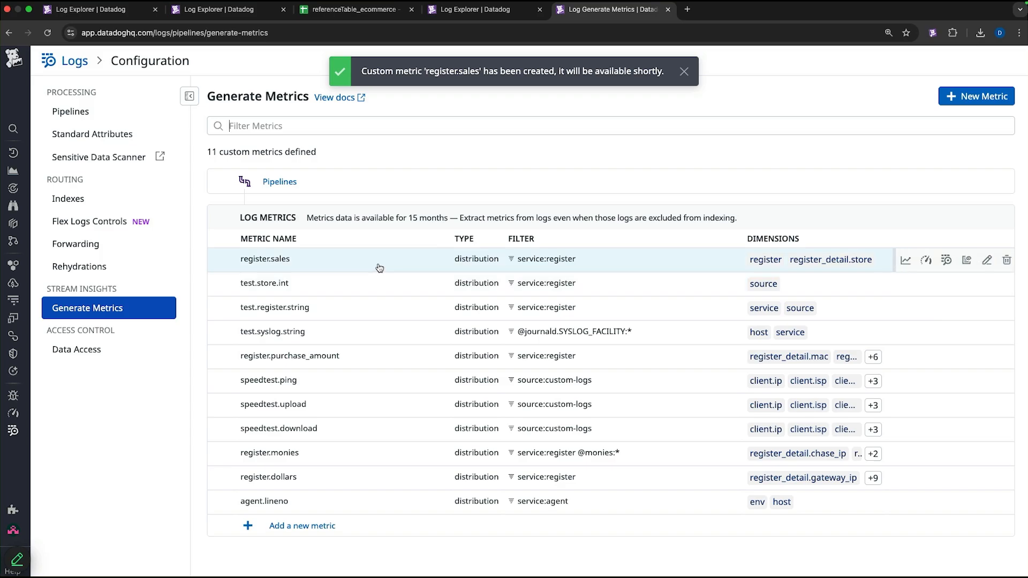
- Open the register.sales metric for editing
{"action": "left_click", "coordinate": [379, 262]}
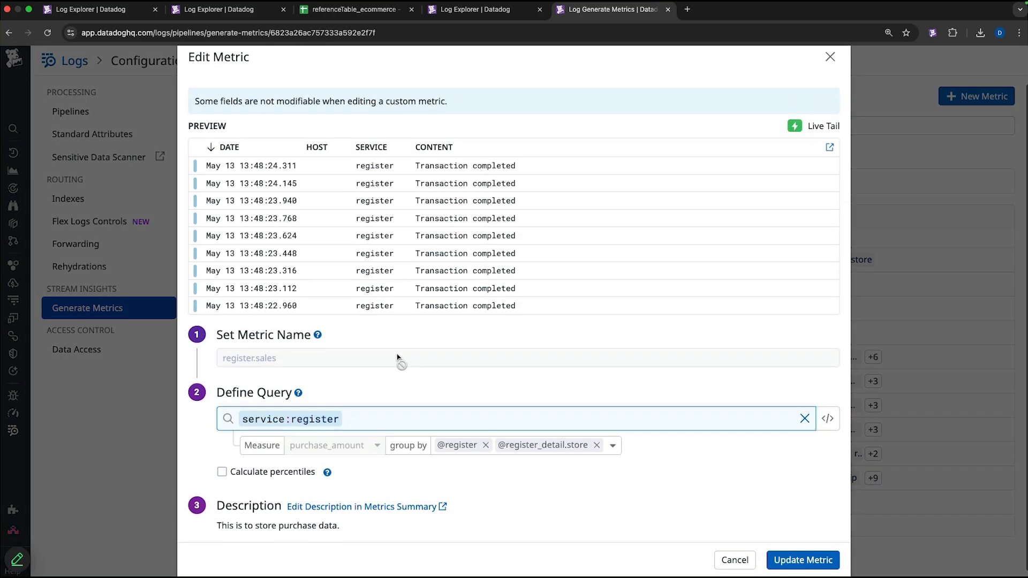
- Open the register.sales metadata in Metrics Summary and save its description
{"action": "left_click", "coordinate": [414, 507]}
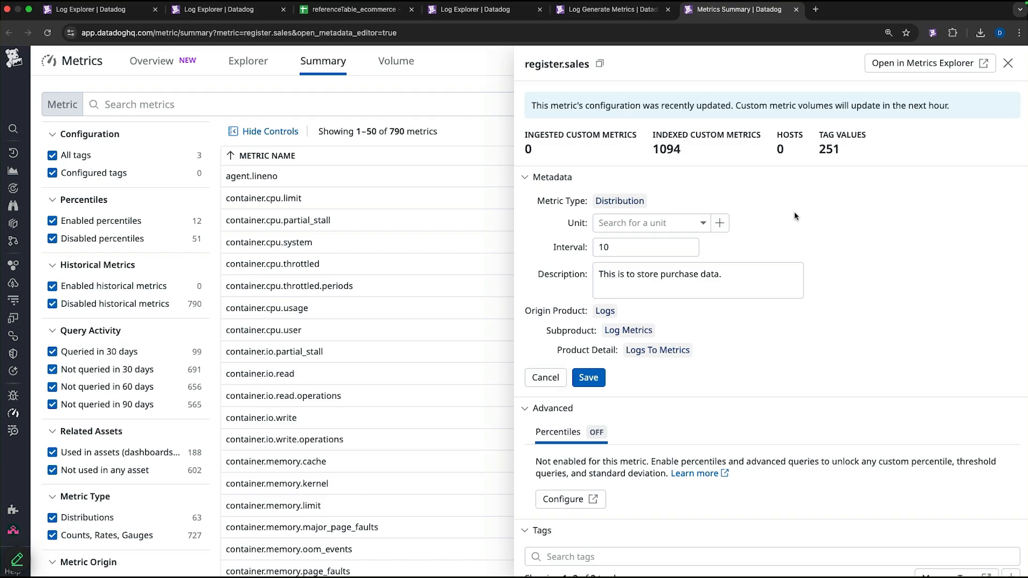
{"action": "left_click", "coordinate": [751, 276]}
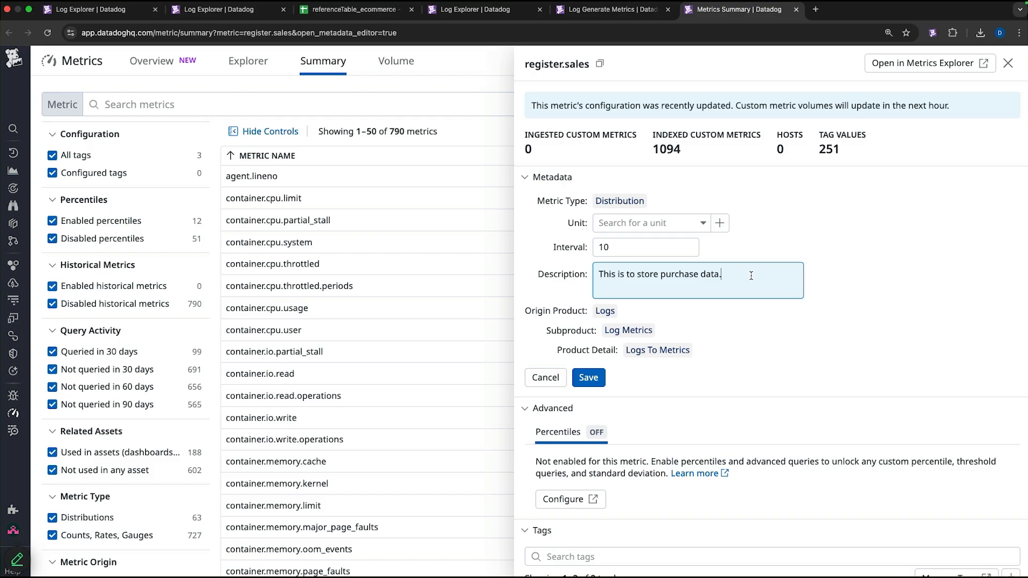
{"action": "left_click", "coordinate": [590, 379]}
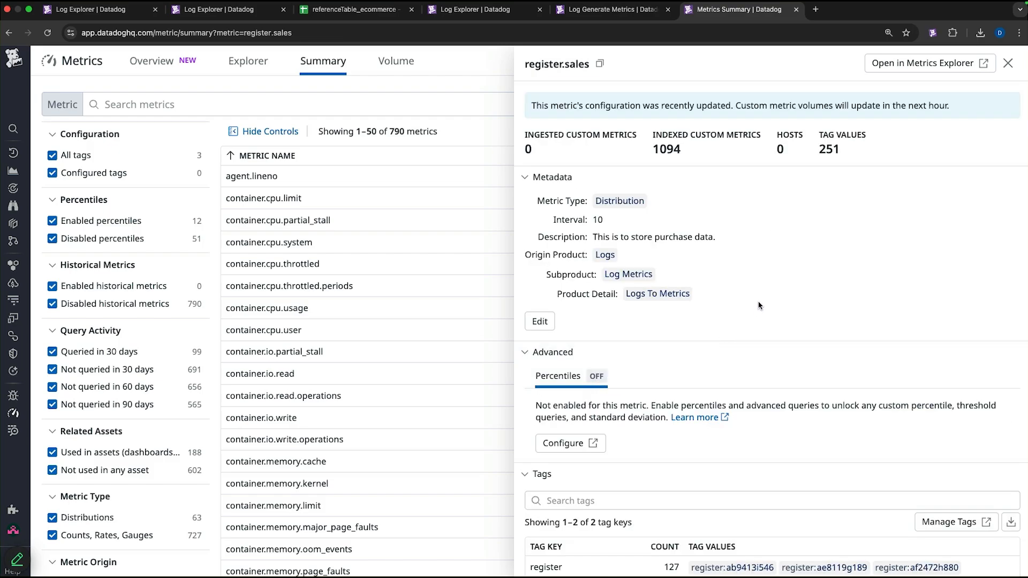
- Examine the register.sales tag keys and tag values
{"action": "scroll", "coordinate": [759, 306], "scroll_direction": "down", "scroll_amount": 1}
{"action": "scroll", "coordinate": [759, 306], "scroll_direction": "down", "scroll_amount": 1}
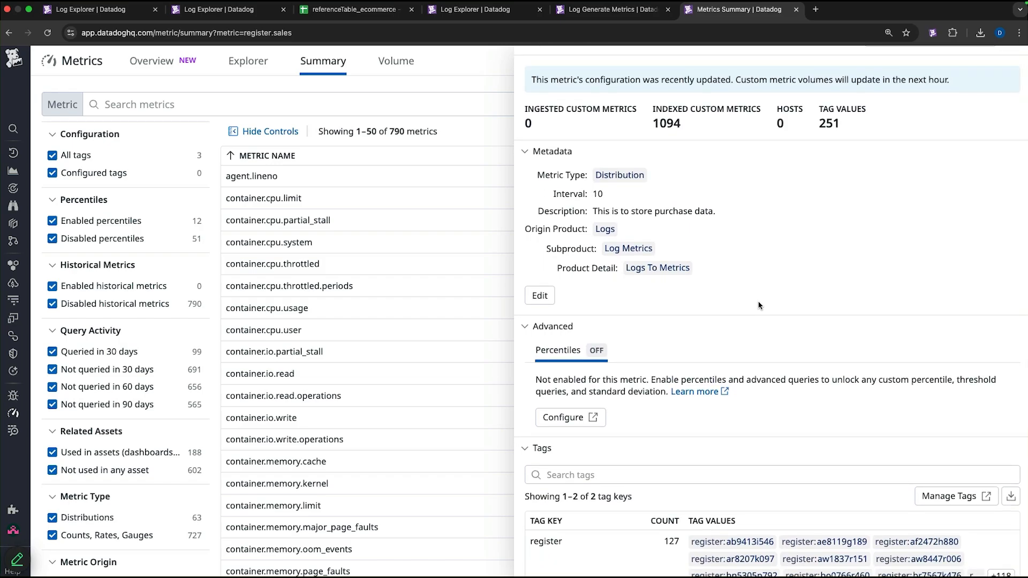
{"action": "scroll", "coordinate": [759, 306], "scroll_direction": "down", "scroll_amount": 3}
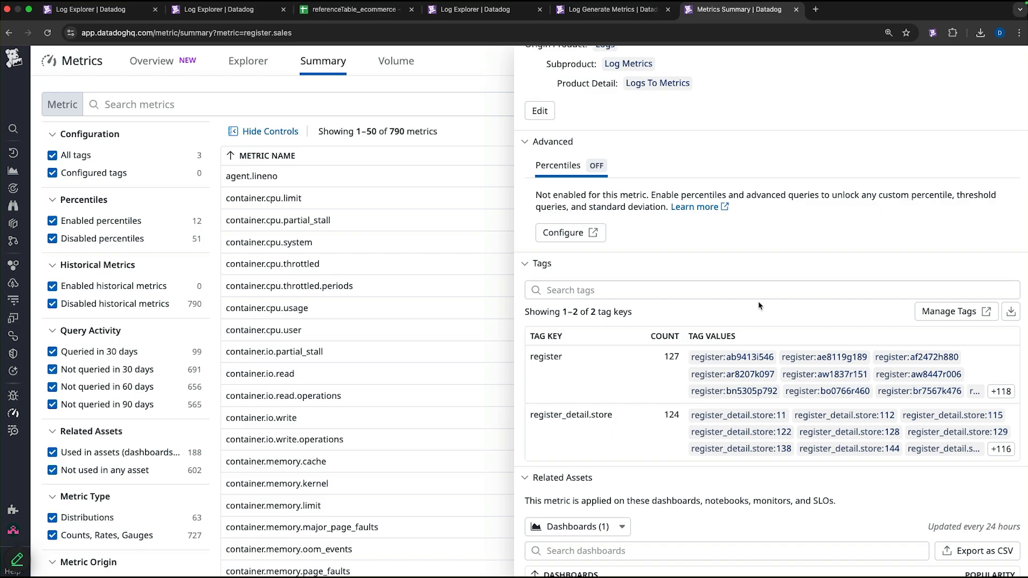
{"action": "left_click", "coordinate": [764, 290]}
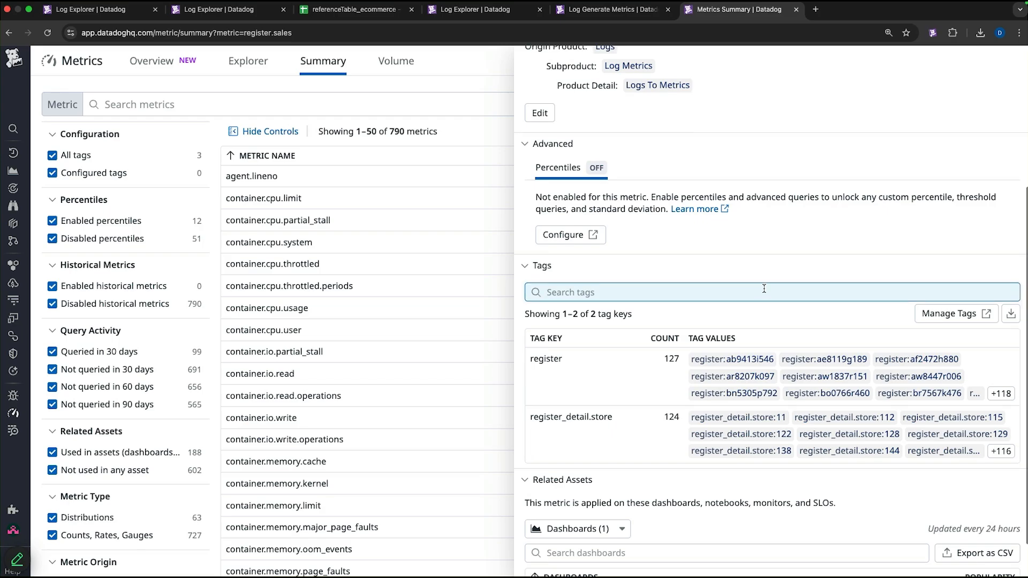
- Open register.sales in Metrics Explorer and average it by register and register_detail.store
{"action": "scroll", "coordinate": [764, 289], "scroll_direction": "up", "scroll_amount": 5}
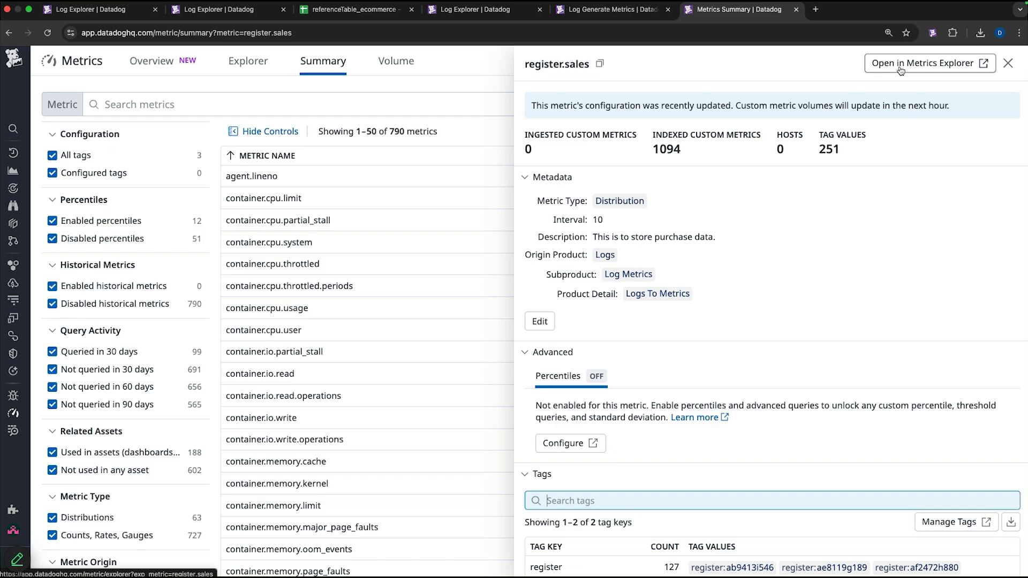
{"action": "left_click", "coordinate": [901, 72]}
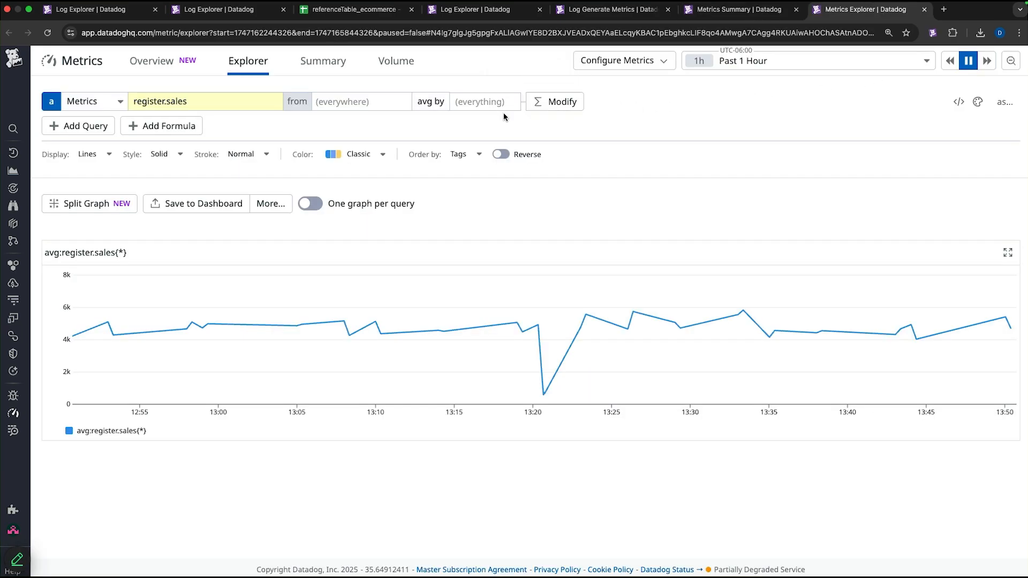
{"action": "left_click", "coordinate": [491, 110]}
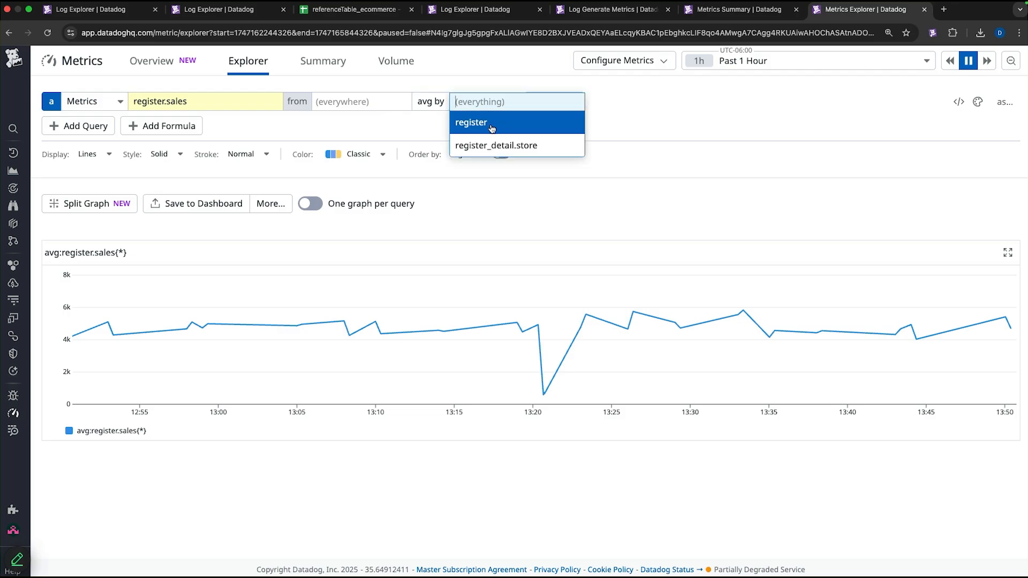
{"action": "left_click", "coordinate": [490, 125]}
{"action": "left_click", "coordinate": [492, 129]}
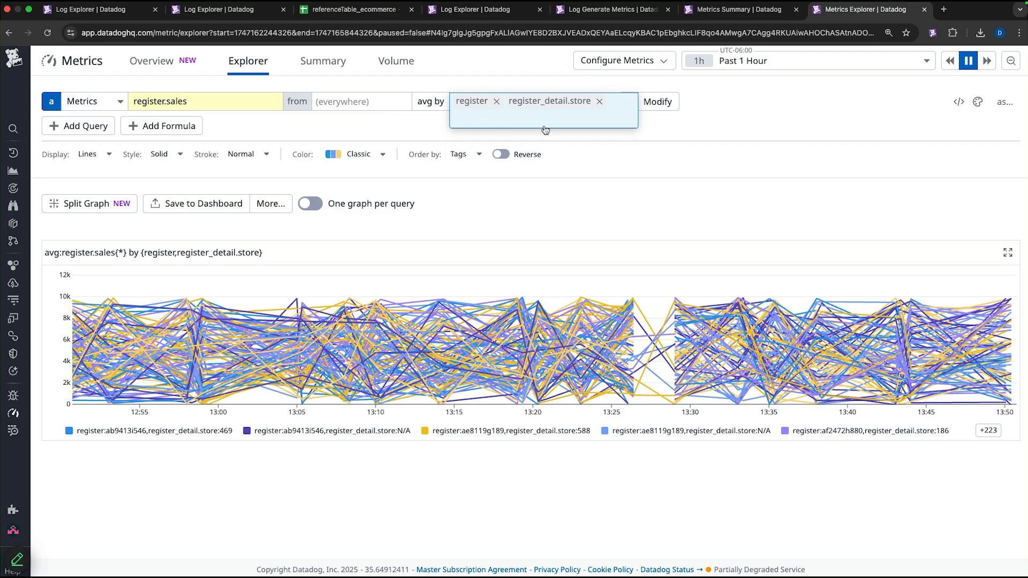
{"action": "left_click", "coordinate": [716, 129]}
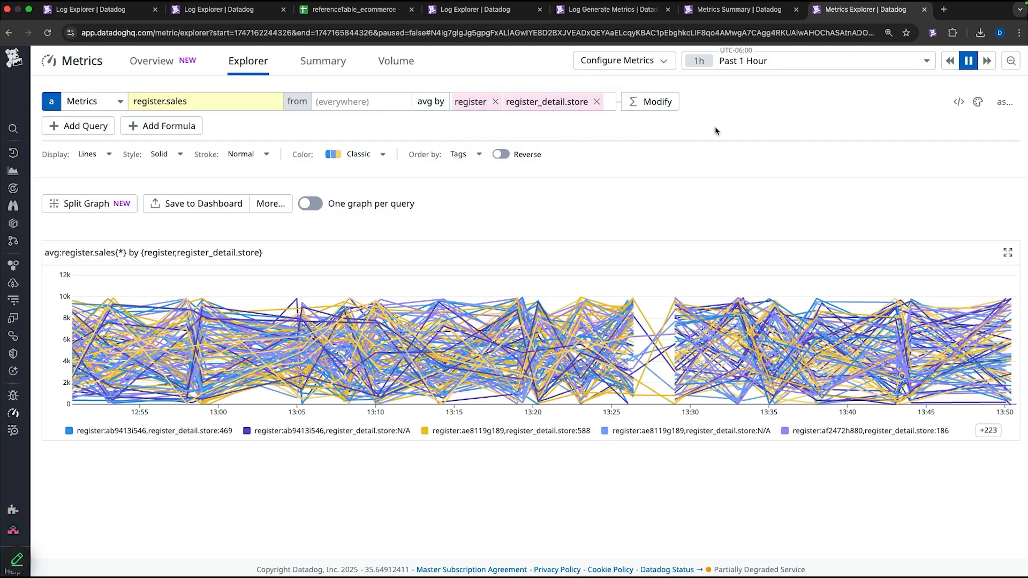
- Save the register.sales graph to a new dashboard and open it
{"action": "left_click", "coordinate": [219, 209]}
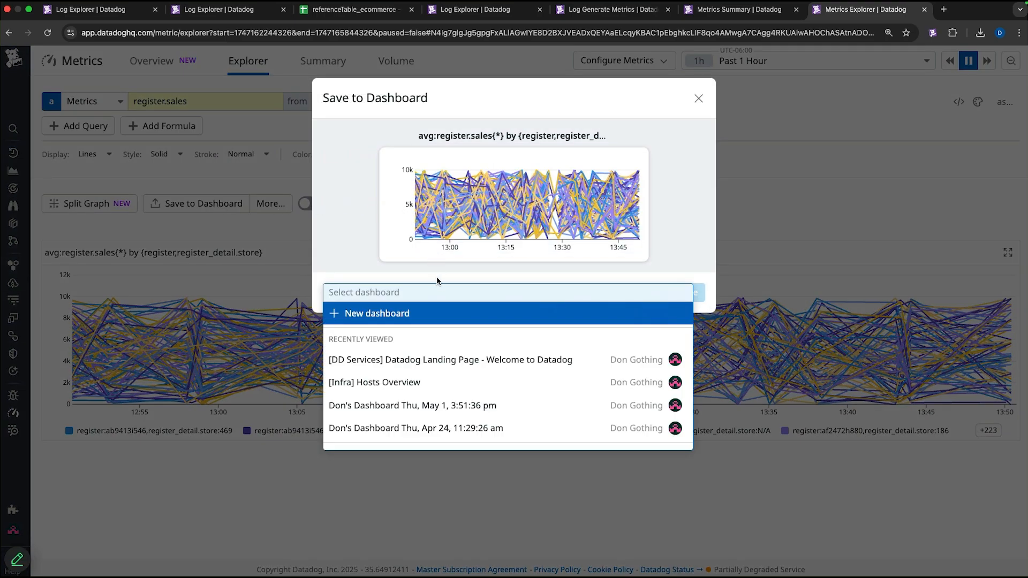
{"action": "left_click", "coordinate": [438, 316]}
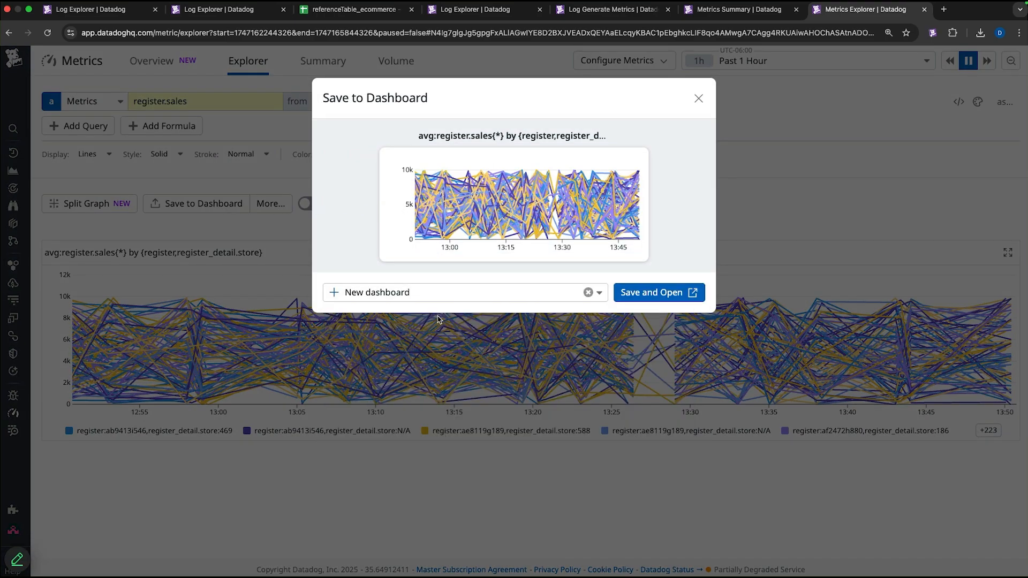
{"action": "left_click", "coordinate": [648, 294]}
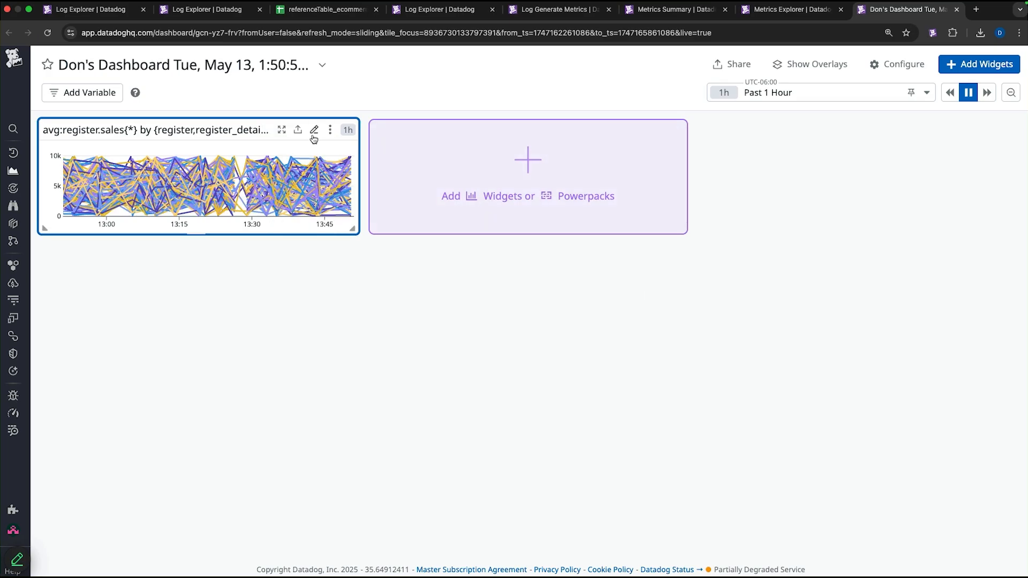
- Change the widget to a Table visualization titled store sales, save it, and enlarge it on the dashboard
{"action": "left_click", "coordinate": [314, 137]}
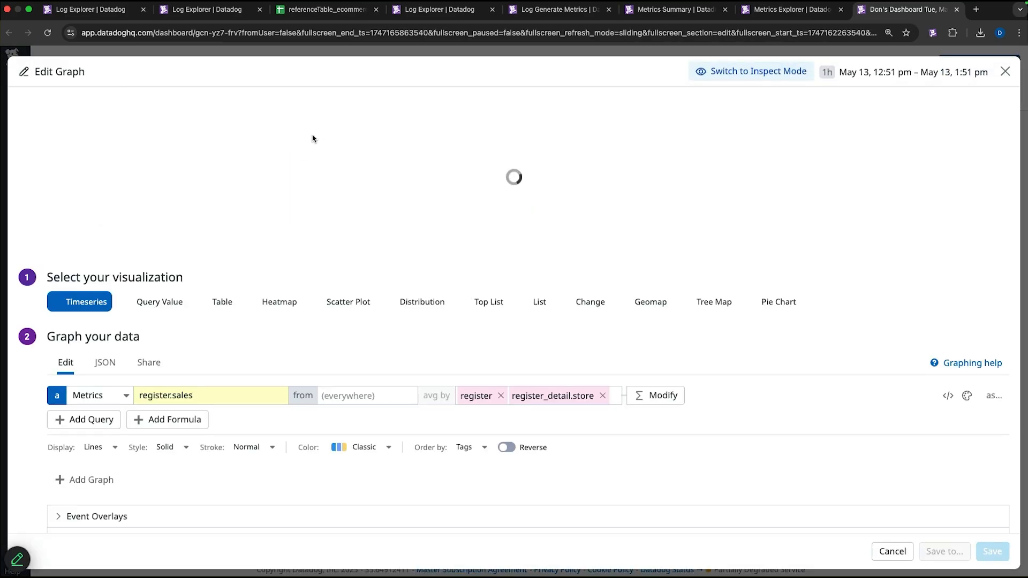
{"action": "left_click", "coordinate": [220, 302]}
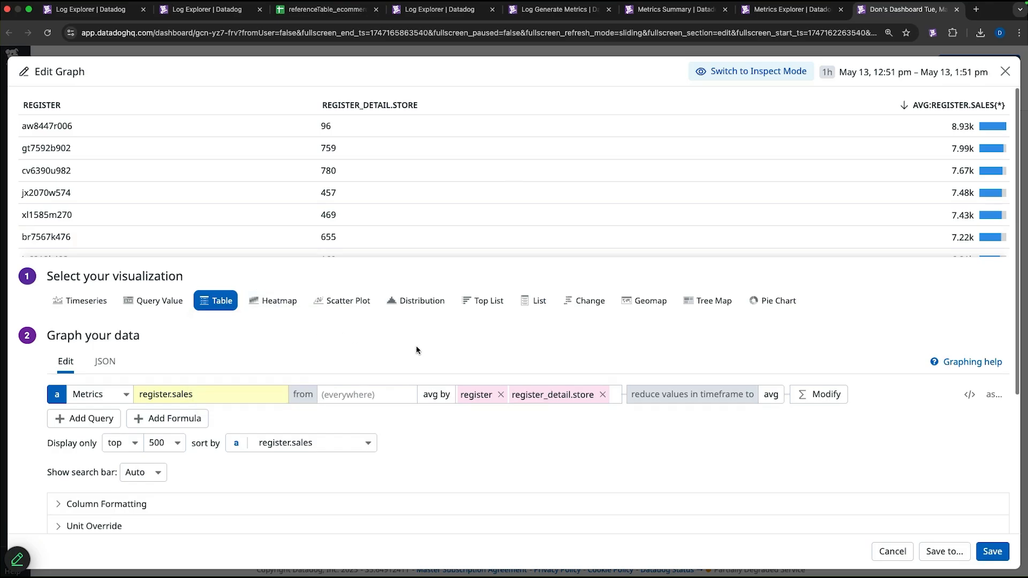
{"action": "scroll", "coordinate": [417, 351], "scroll_direction": "down", "scroll_amount": 4}
{"action": "left_click", "coordinate": [341, 514]}
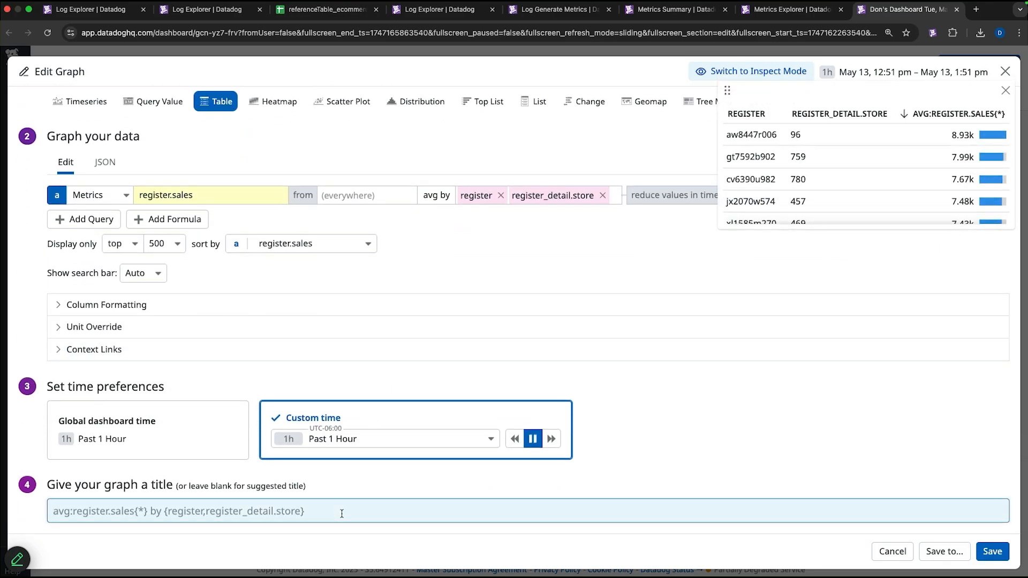
{"action": "type", "text": "store sales"}
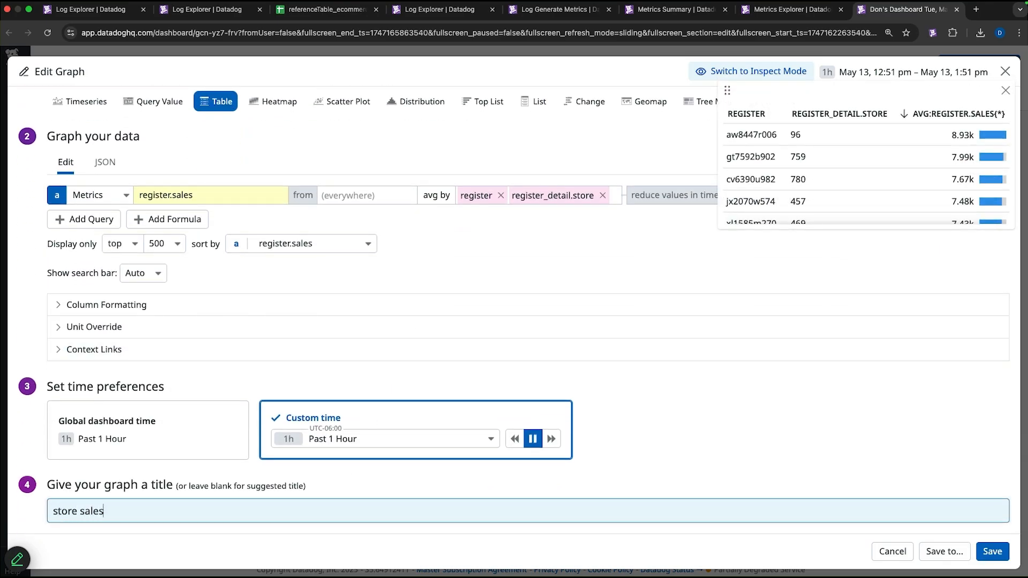
{"action": "left_click", "coordinate": [991, 552]}
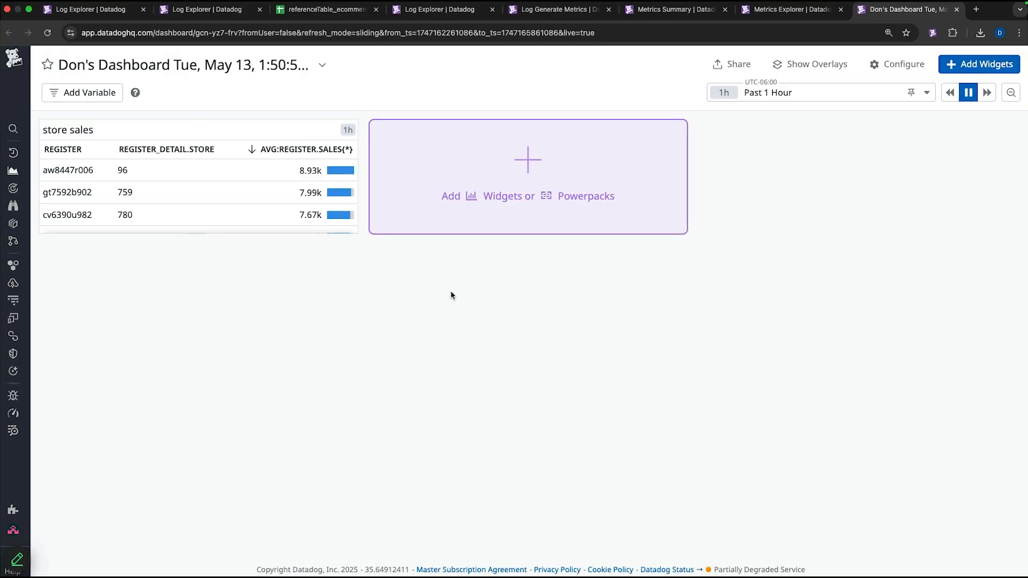
{"action": "left_click_drag", "start_coordinate": [355, 230], "coordinate": [431, 363]}
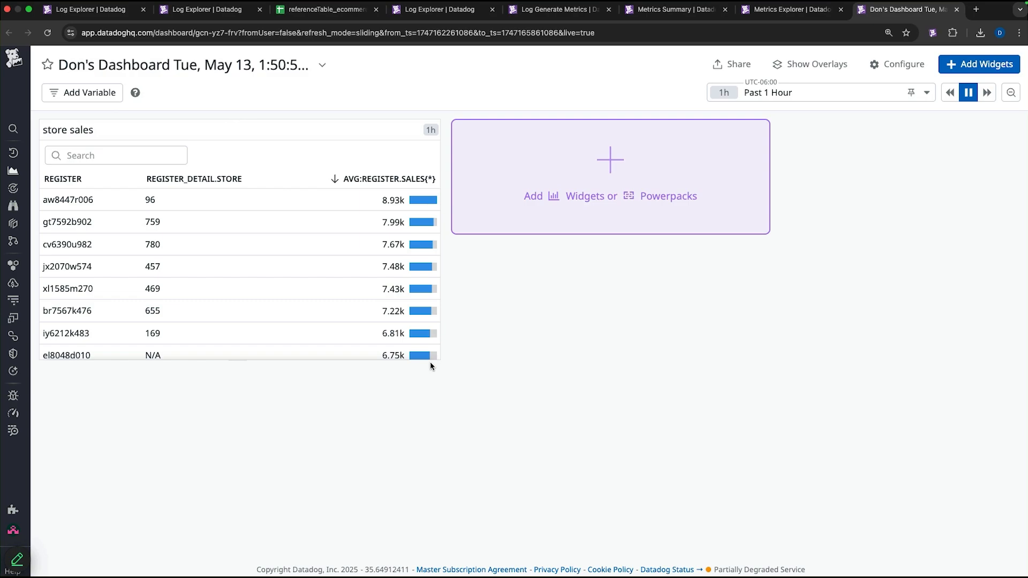
- Rename the dashboard to registers
{"action": "left_click", "coordinate": [240, 69]}
{"action": "left_click", "coordinate": [319, 78]}
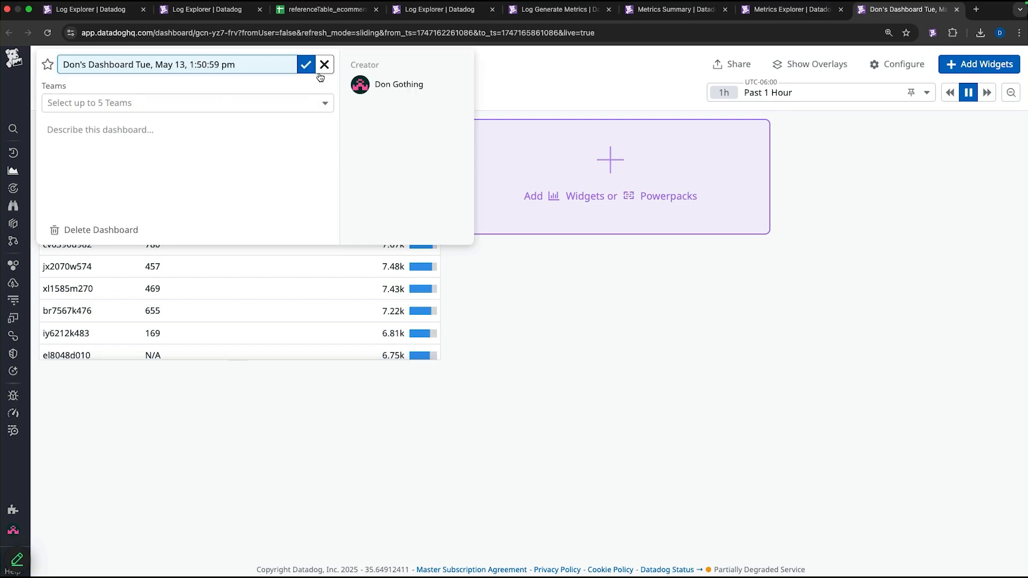
{"action": "triple_click", "coordinate": [275, 67]}
{"action": "type", "text": "regis"}
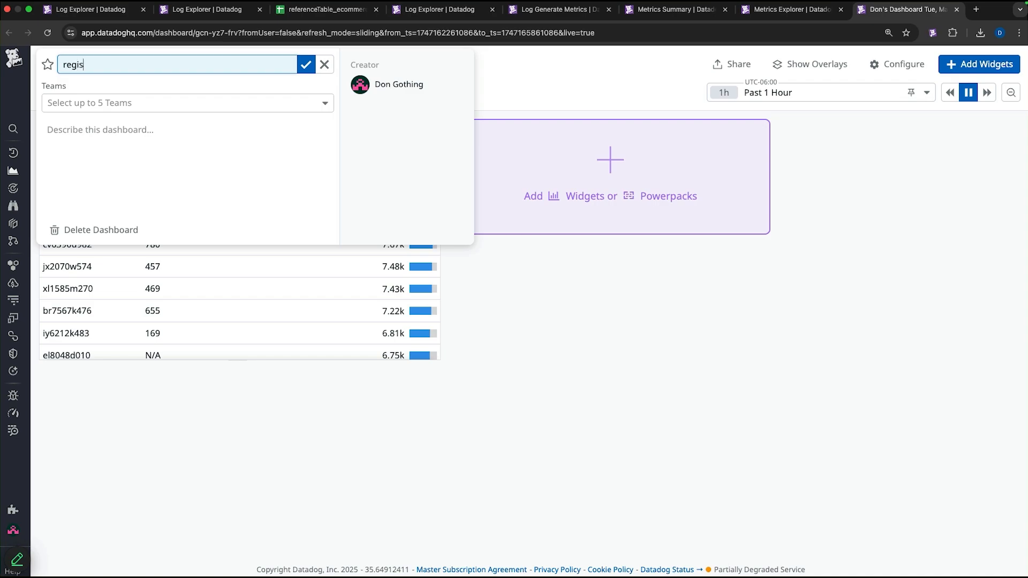
{"action": "type", "text": "ters"}
{"action": "left_click", "coordinate": [307, 65]}
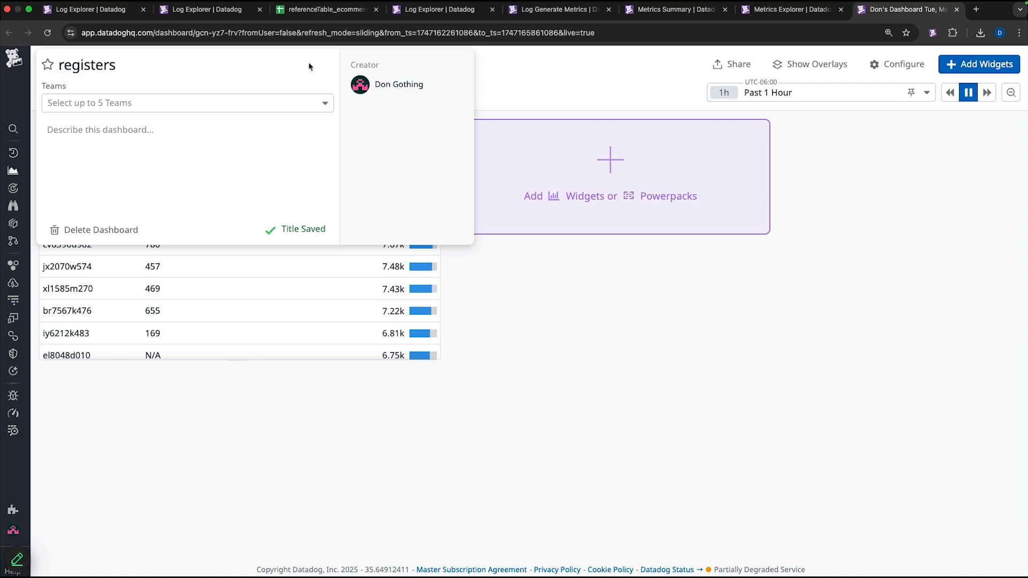